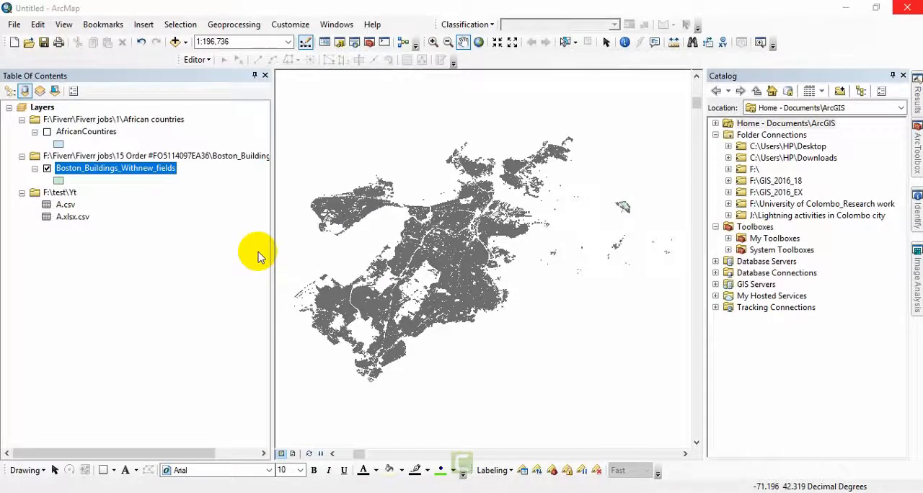
Open the attribute table of the Boston_Buildings_Withnew_fields layer and look through all its columns.
{"action": "right_click", "coordinate": [164, 174]}
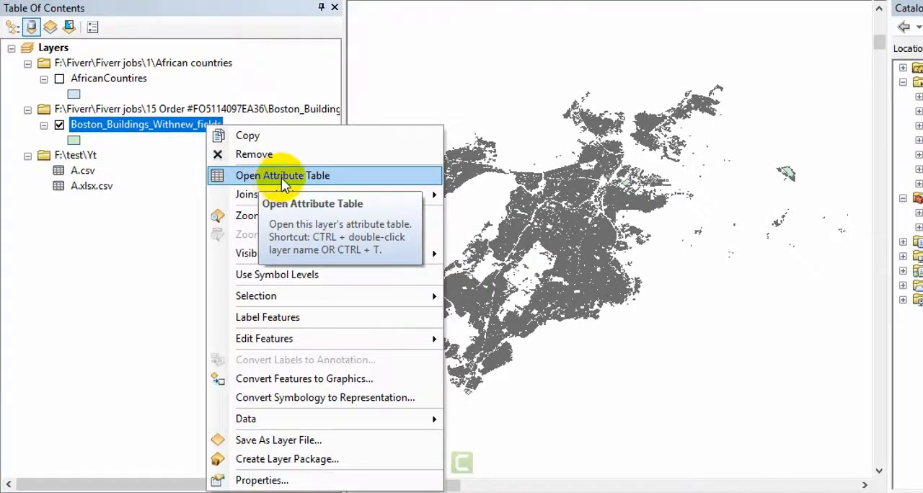
{"action": "left_click", "coordinate": [283, 177]}
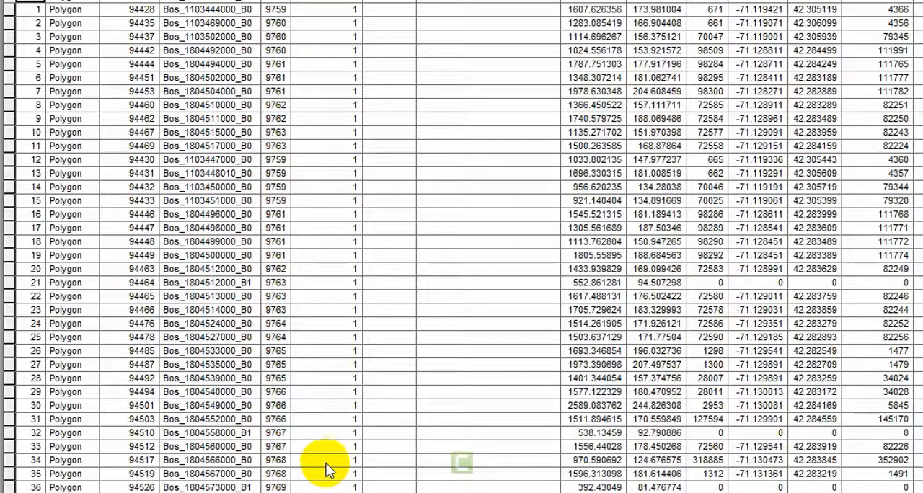
{"action": "scroll", "coordinate": [461, 246], "scroll_direction": "right", "scroll_amount": 3}
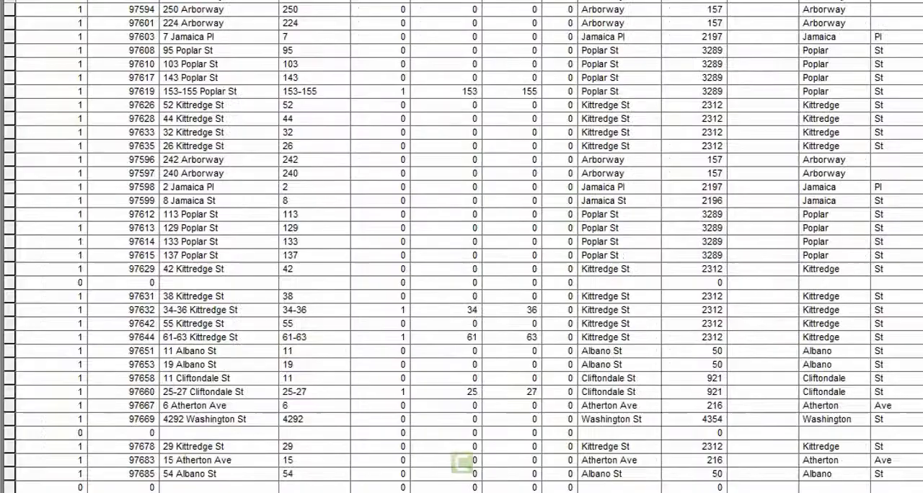
{"action": "scroll", "coordinate": [461, 247], "scroll_direction": "right", "scroll_amount": 5}
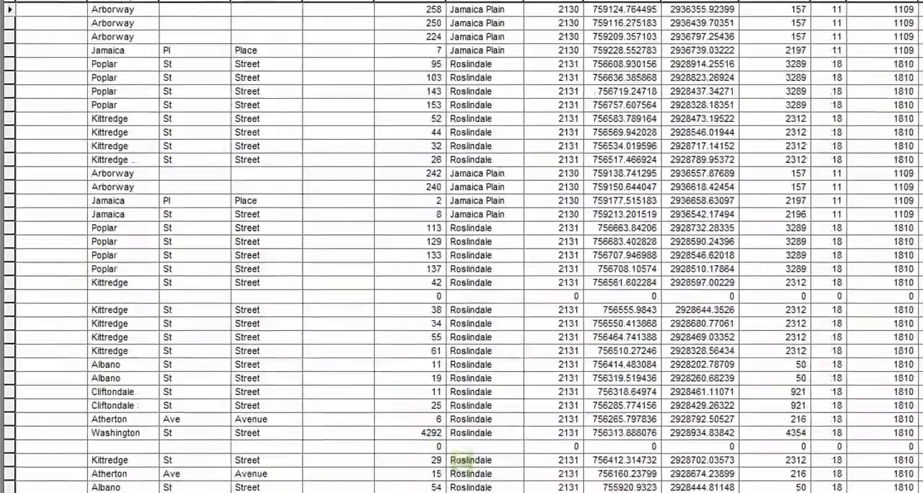
{"action": "scroll", "coordinate": [462, 464], "scroll_direction": "right", "scroll_amount": 3}
{"action": "scroll", "coordinate": [461, 464], "scroll_direction": "left", "scroll_amount": 10}
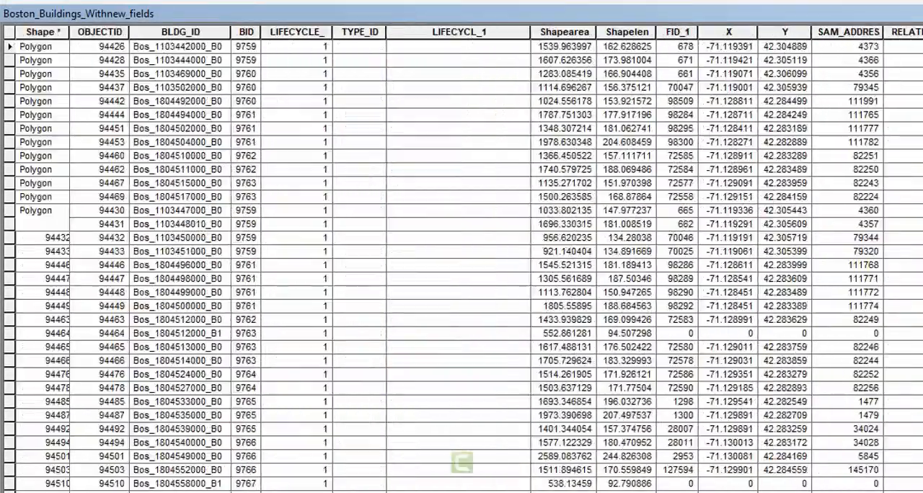
{"action": "scroll", "coordinate": [461, 463], "scroll_direction": "left", "scroll_amount": 2}
{"action": "scroll", "coordinate": [462, 463], "scroll_direction": "right", "scroll_amount": 15}
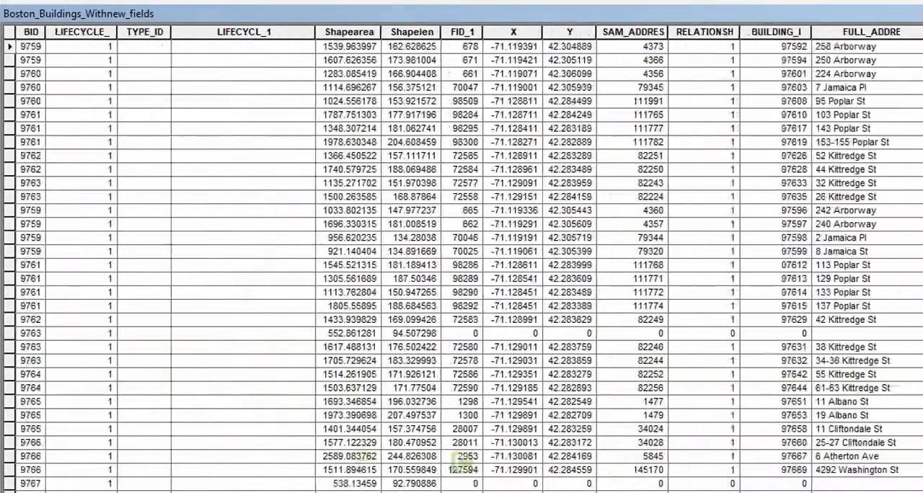
{"action": "scroll", "coordinate": [463, 463], "scroll_direction": "right", "scroll_amount": 3}
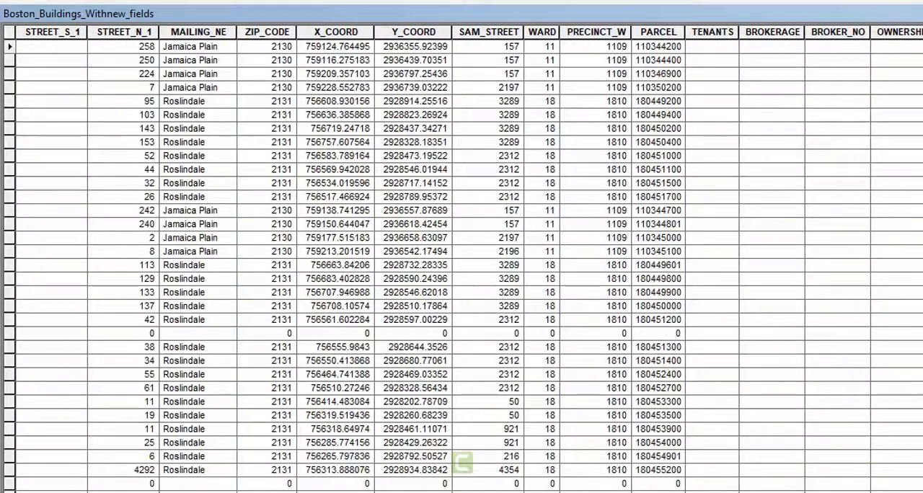
{"action": "left_click_drag", "start_coordinate": [830, 492], "coordinate": [166, 492]}
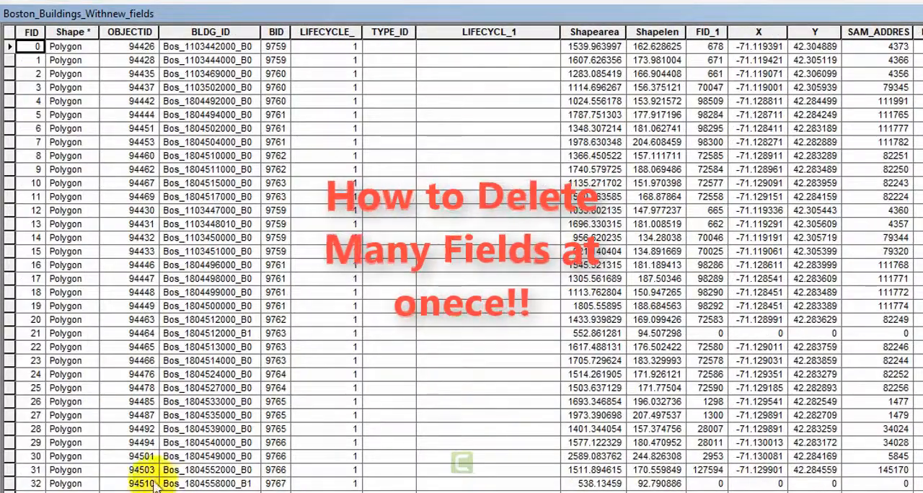
View the field options of the BLDG_ID, LIFECYCL_1 and Shapelen columns one by one without choosing any.
{"action": "left_click", "coordinate": [202, 30]}
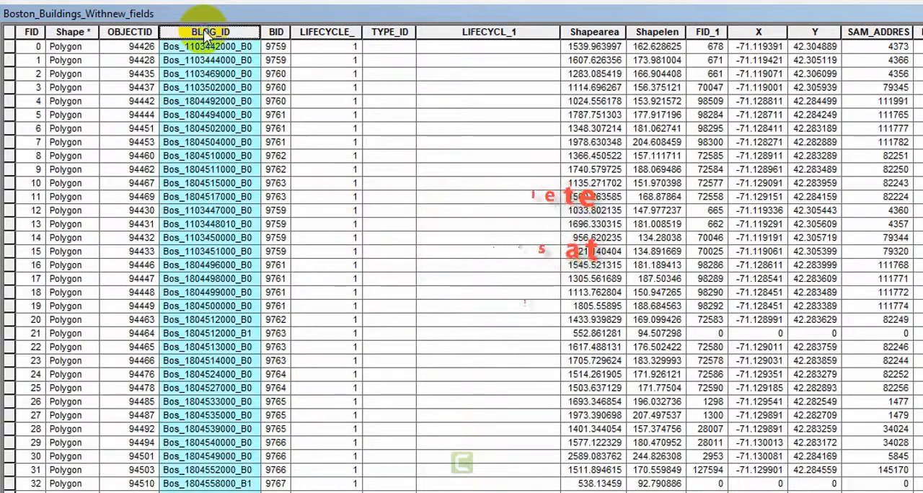
{"action": "right_click", "coordinate": [206, 34]}
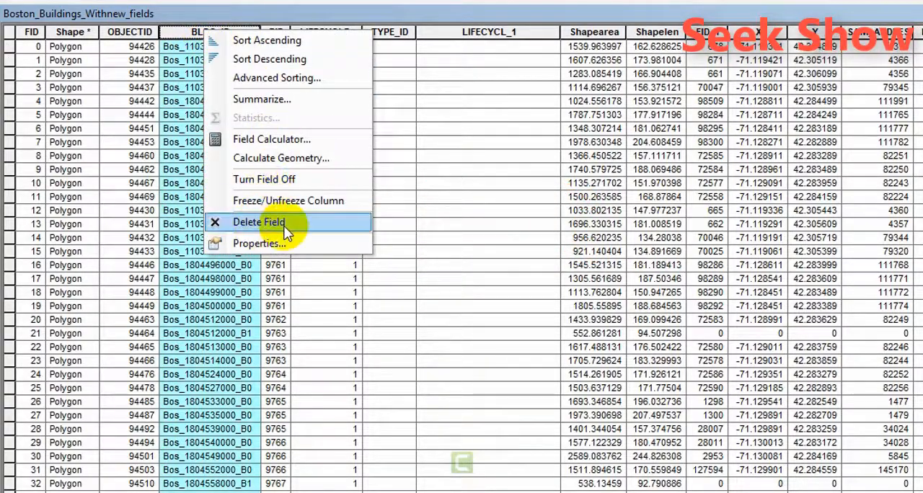
{"action": "left_click", "coordinate": [462, 32]}
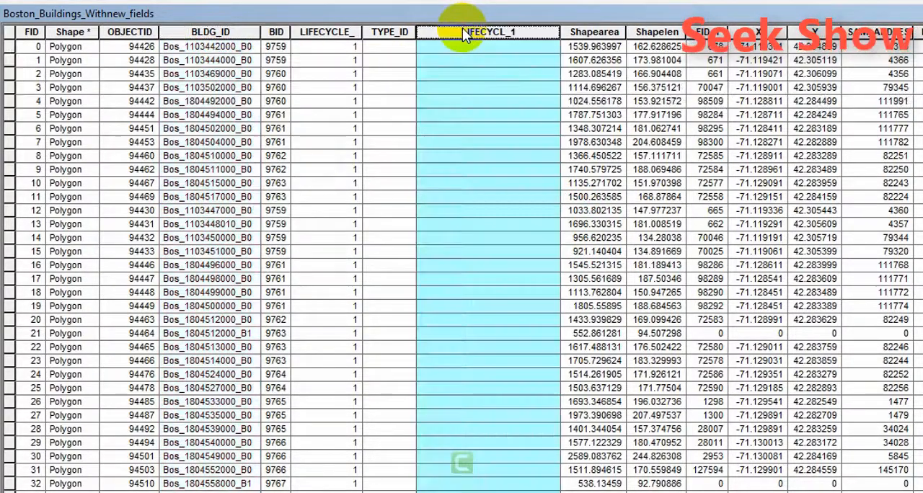
{"action": "right_click", "coordinate": [462, 33]}
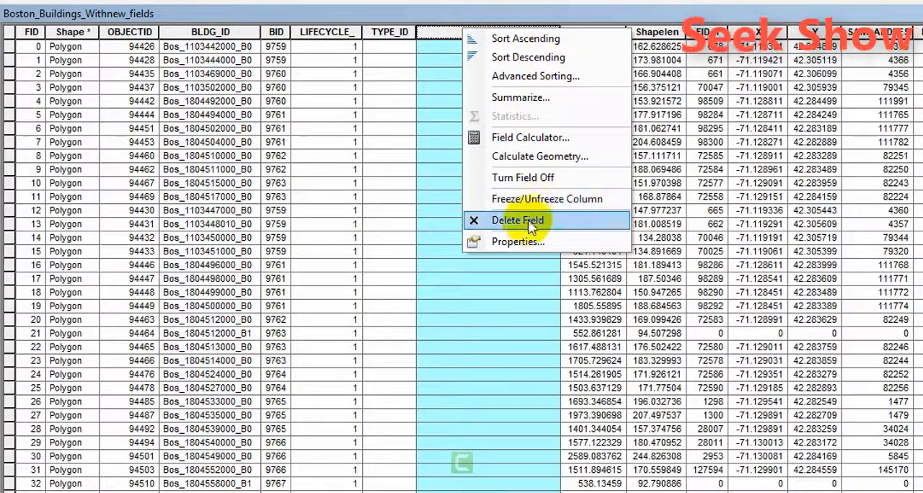
{"action": "left_click", "coordinate": [671, 34]}
{"action": "right_click", "coordinate": [672, 34]}
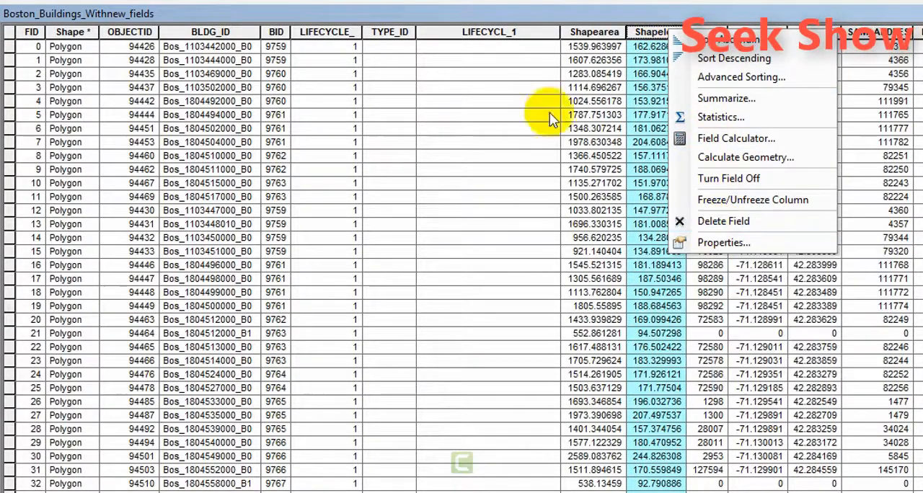
{"action": "left_click", "coordinate": [530, 18]}
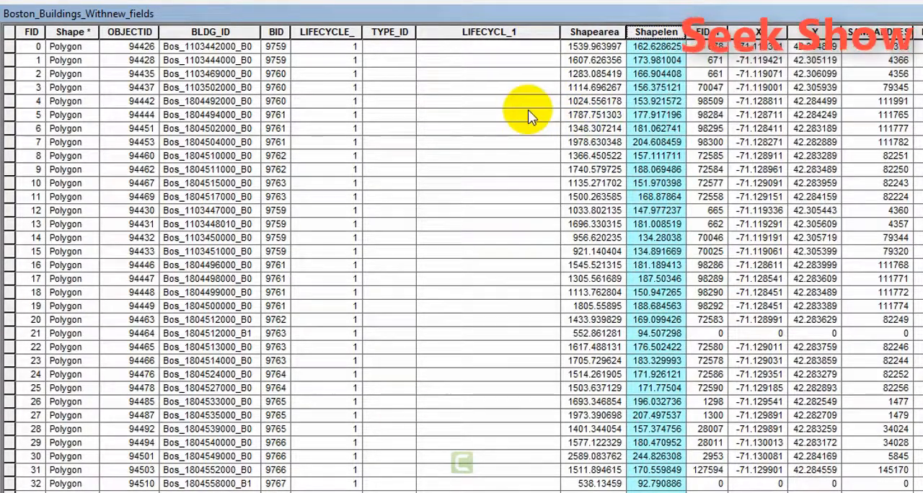
Examine the range of fields across the full width of the attribute table.
{"action": "scroll", "coordinate": [462, 259], "scroll_direction": "right", "scroll_amount": 15}
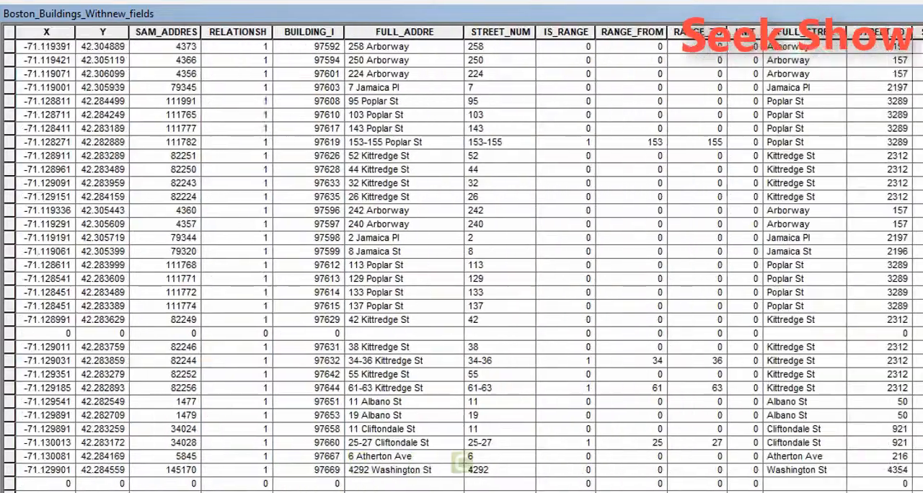
{"action": "scroll", "coordinate": [462, 260], "scroll_direction": "right", "scroll_amount": 5}
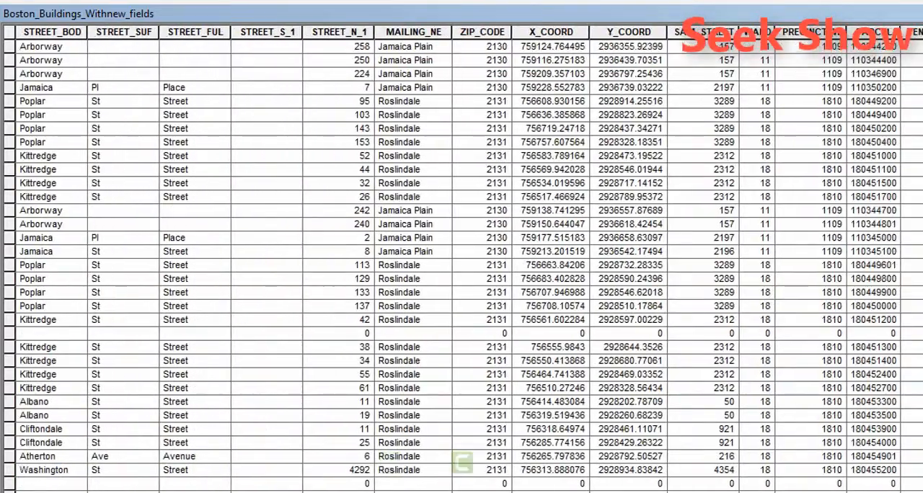
{"action": "scroll", "coordinate": [462, 260], "scroll_direction": "left", "scroll_amount": 20}
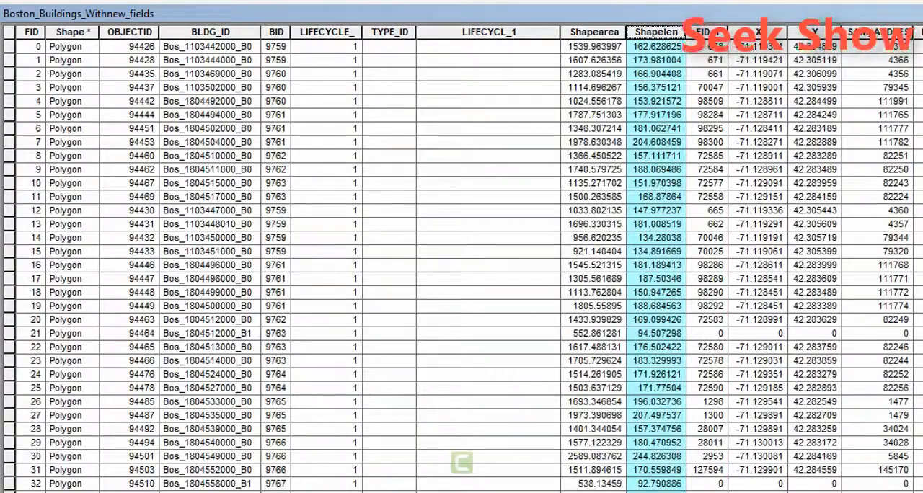
{"action": "scroll", "coordinate": [461, 260], "scroll_direction": "right", "scroll_amount": 8}
{"action": "scroll", "coordinate": [462, 260], "scroll_direction": "left", "scroll_amount": 8}
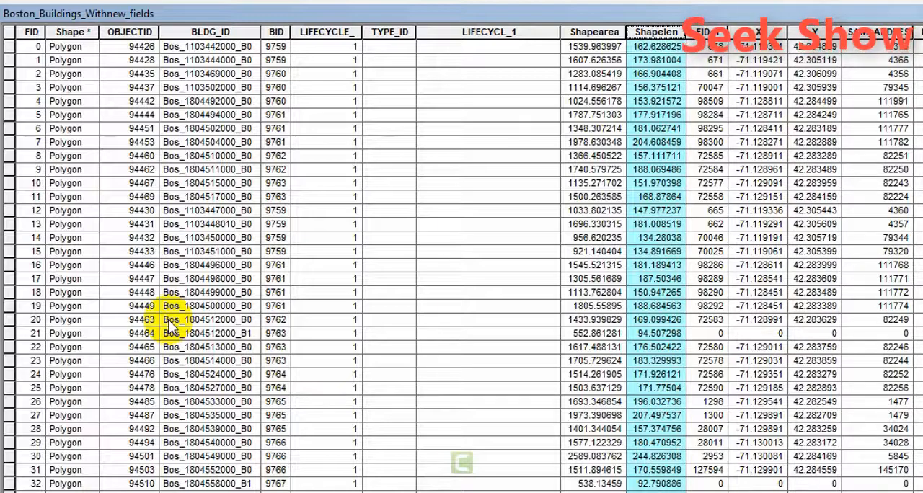
{"action": "scroll", "coordinate": [472, 258], "scroll_direction": "right", "scroll_amount": 10}
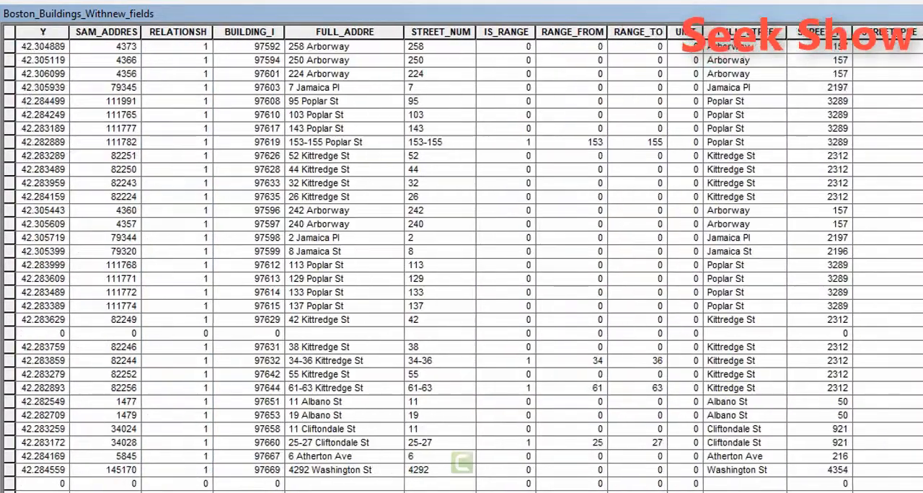
{"action": "scroll", "coordinate": [462, 259], "scroll_direction": "left", "scroll_amount": 10}
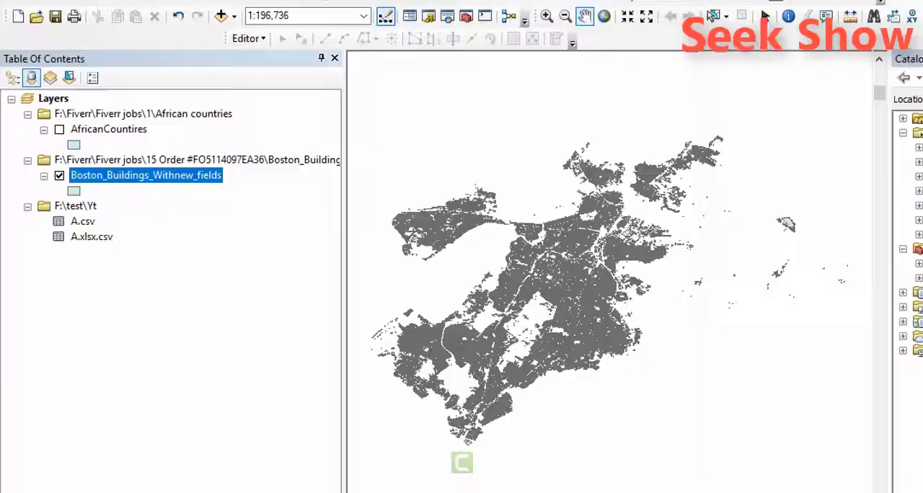
Open the layer properties of Boston_Buildings_Withnew_fields and review the general, source, selection and display settings.
{"action": "right_click", "coordinate": [149, 181]}
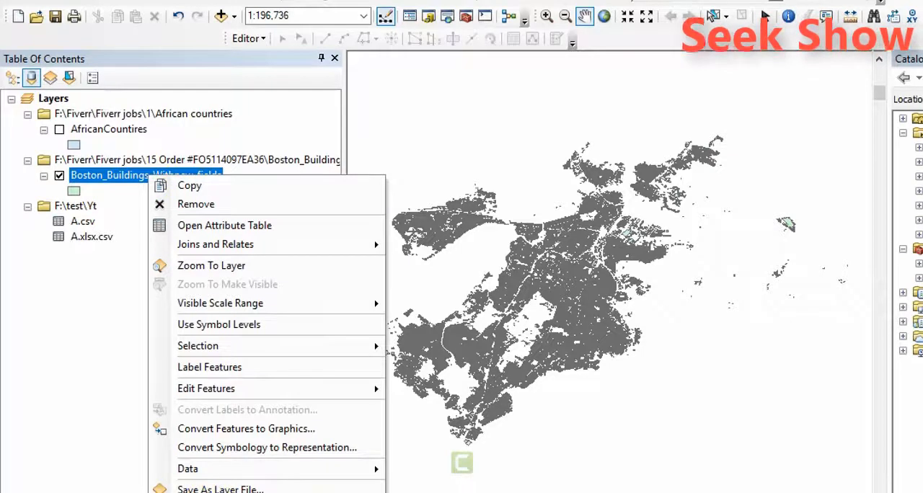
{"action": "left_click", "coordinate": [202, 492]}
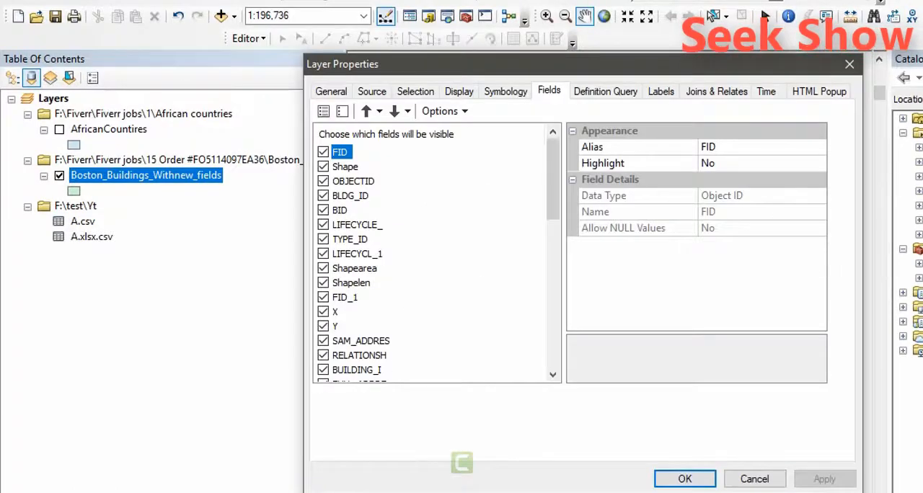
{"action": "left_click", "coordinate": [460, 92]}
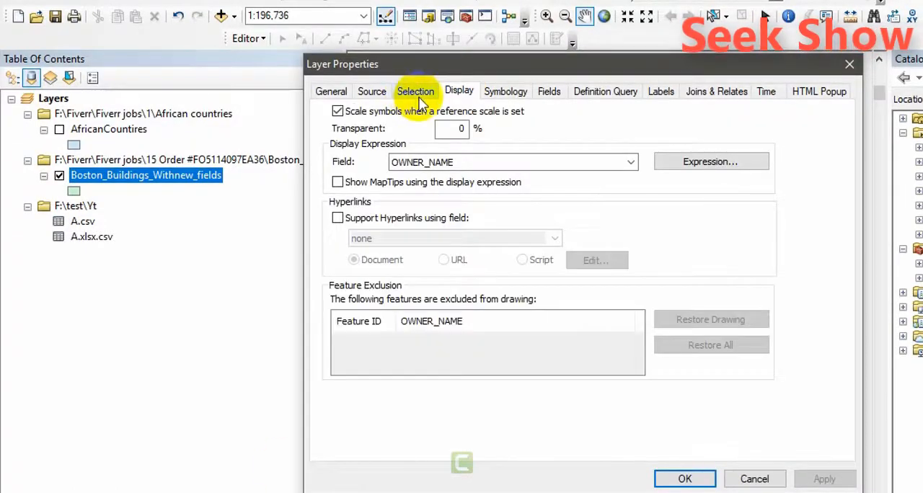
{"action": "left_click", "coordinate": [418, 94]}
{"action": "left_click", "coordinate": [371, 92]}
{"action": "left_click", "coordinate": [328, 91]}
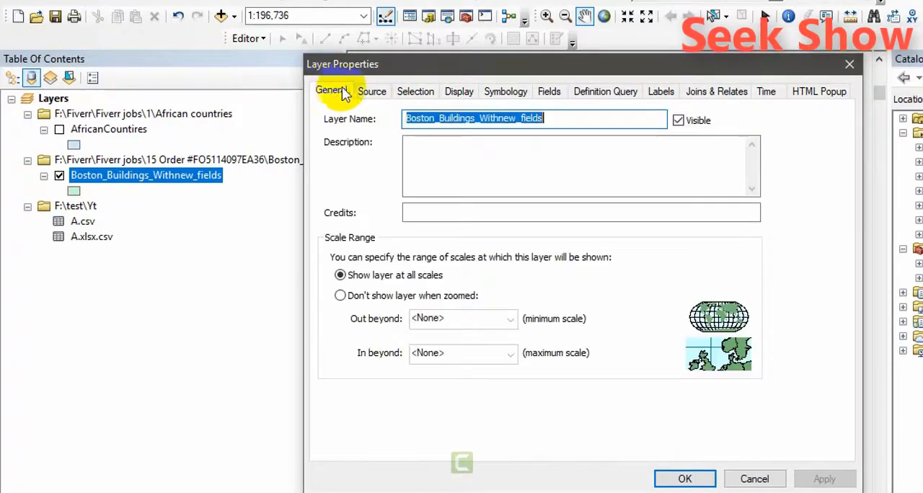
{"action": "left_click", "coordinate": [371, 92]}
{"action": "left_click", "coordinate": [415, 91]}
{"action": "left_click", "coordinate": [460, 91]}
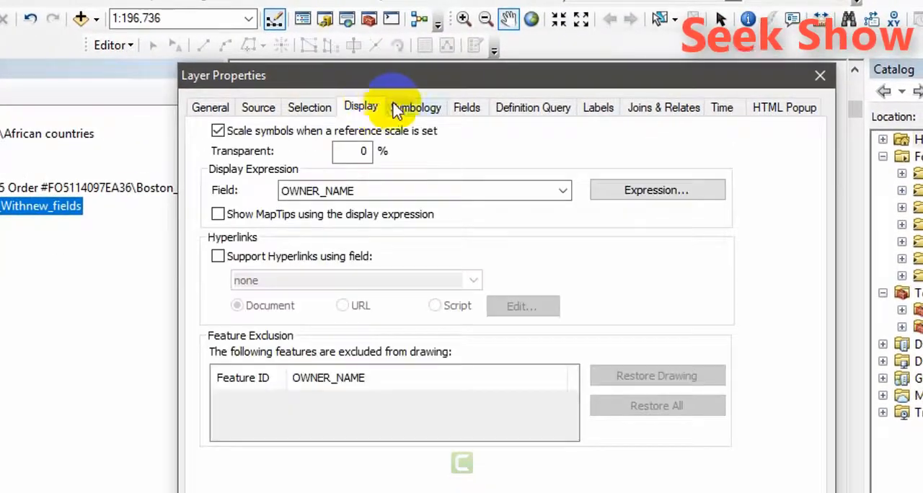
Turn off the visibility of the layer's fields from FID through Y in the field settings and close the properties.
{"action": "left_click", "coordinate": [469, 110]}
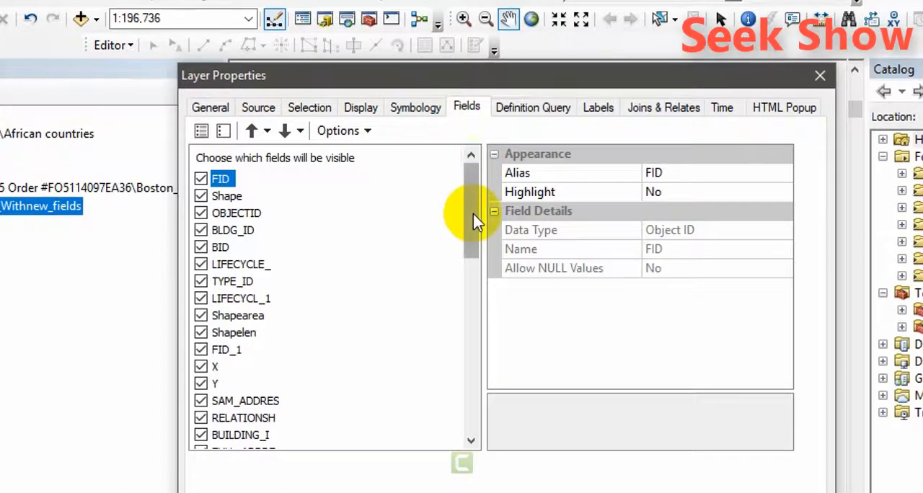
{"action": "mouse_move", "coordinate": [476, 222]}
{"action": "left_mouse_down"}
{"action": "mouse_move", "coordinate": [474, 401]}
{"action": "mouse_move", "coordinate": [478, 220]}
{"action": "left_mouse_up"}
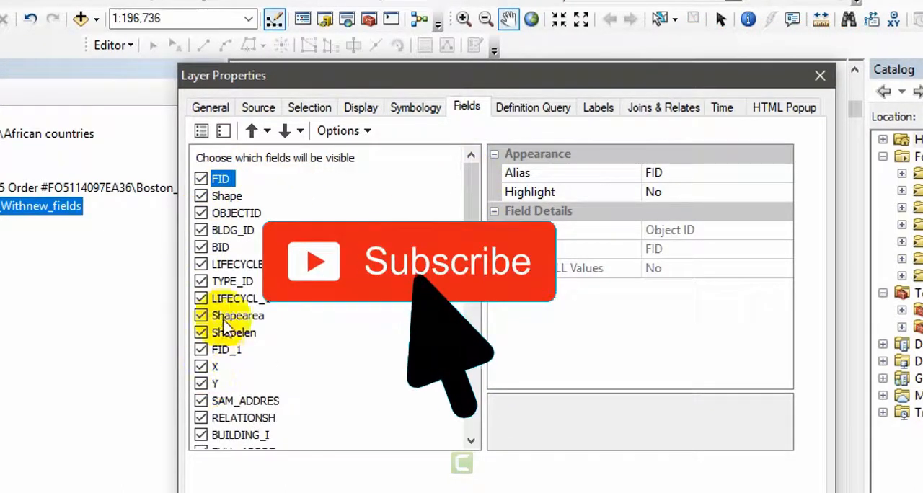
{"action": "mouse_move", "coordinate": [473, 230]}
{"action": "left_mouse_down"}
{"action": "mouse_move", "coordinate": [478, 423]}
{"action": "mouse_move", "coordinate": [476, 224]}
{"action": "left_mouse_up"}
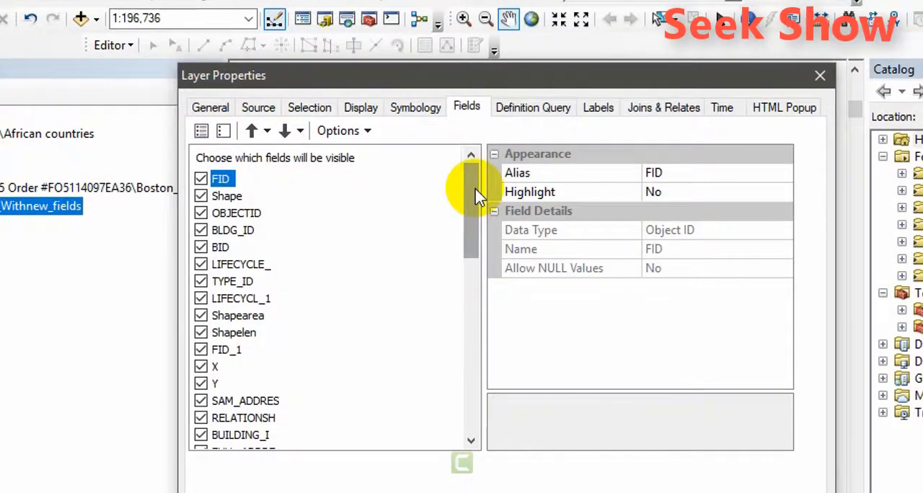
{"action": "mouse_move", "coordinate": [476, 195]}
{"action": "left_mouse_down"}
{"action": "mouse_move", "coordinate": [474, 402]}
{"action": "mouse_move", "coordinate": [479, 173]}
{"action": "mouse_move", "coordinate": [471, 371]}
{"action": "mouse_move", "coordinate": [470, 185]}
{"action": "left_mouse_up"}
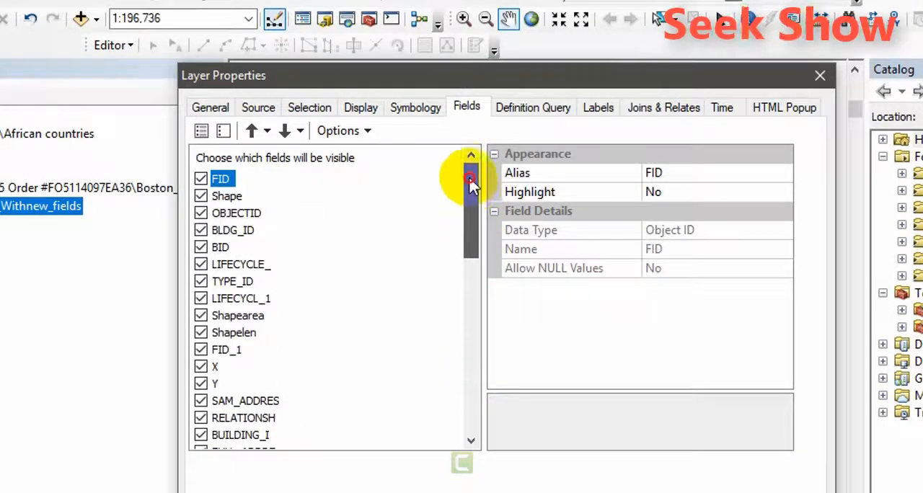
{"action": "left_click", "coordinate": [200, 178]}
{"action": "left_click", "coordinate": [201, 195]}
{"action": "left_click", "coordinate": [200, 213]}
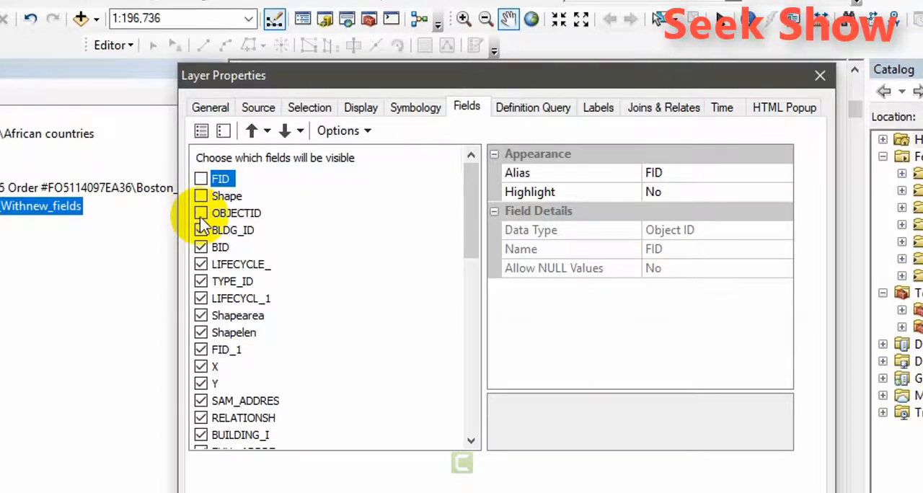
{"action": "left_click", "coordinate": [201, 230]}
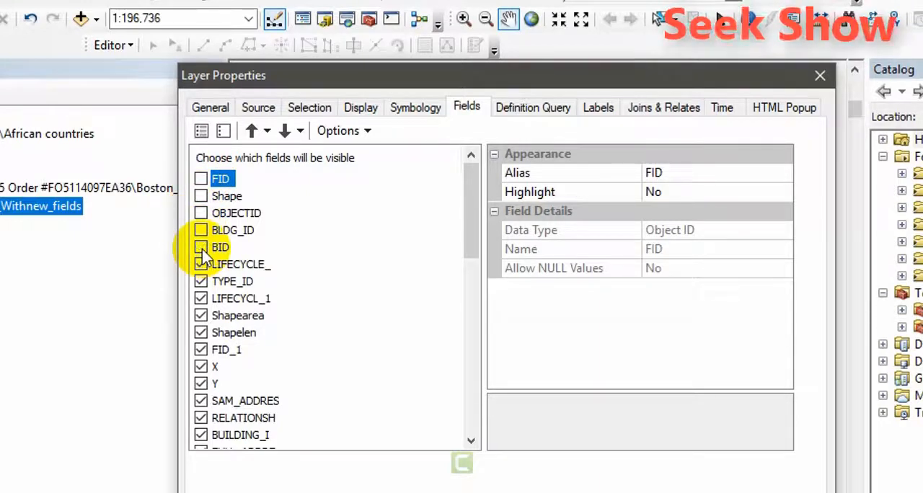
{"action": "left_click", "coordinate": [200, 315]}
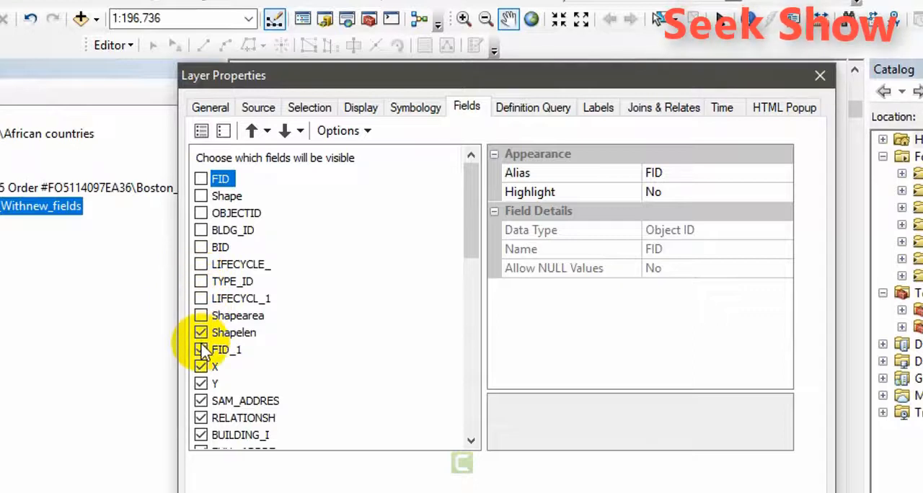
{"action": "left_click", "coordinate": [201, 332]}
{"action": "left_click", "coordinate": [200, 366]}
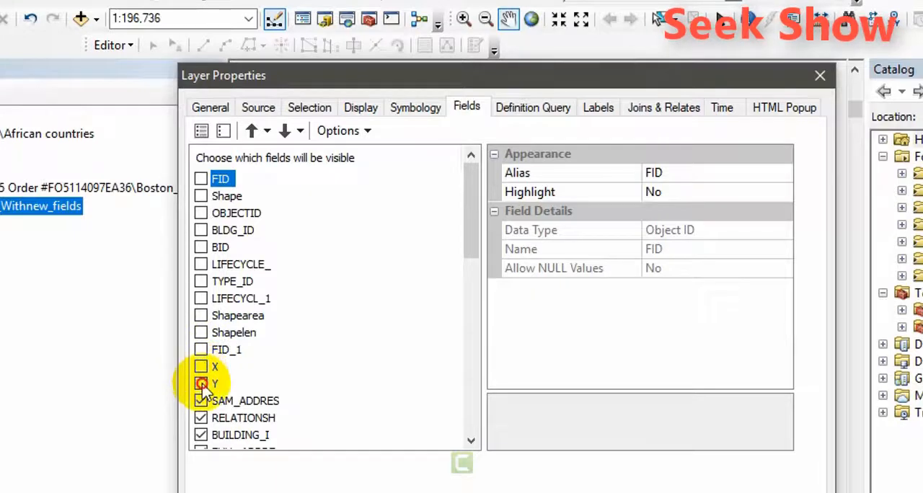
{"action": "left_click", "coordinate": [201, 383]}
{"action": "scroll", "coordinate": [473, 249], "scroll_direction": "down", "scroll_amount": 6}
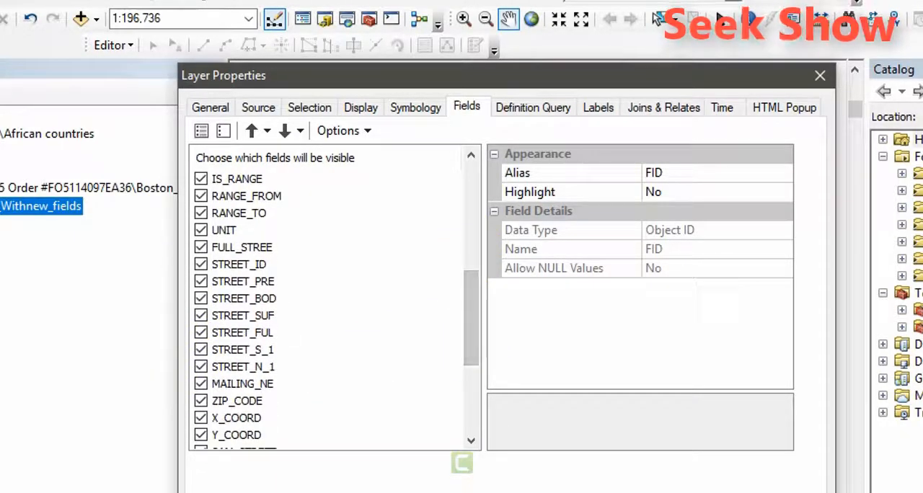
{"action": "left_click", "coordinate": [639, 484]}
Open the attribute table of Boston_Buildings_Withnew_fields and examine the columns across its full width.
{"action": "right_click", "coordinate": [62, 213]}
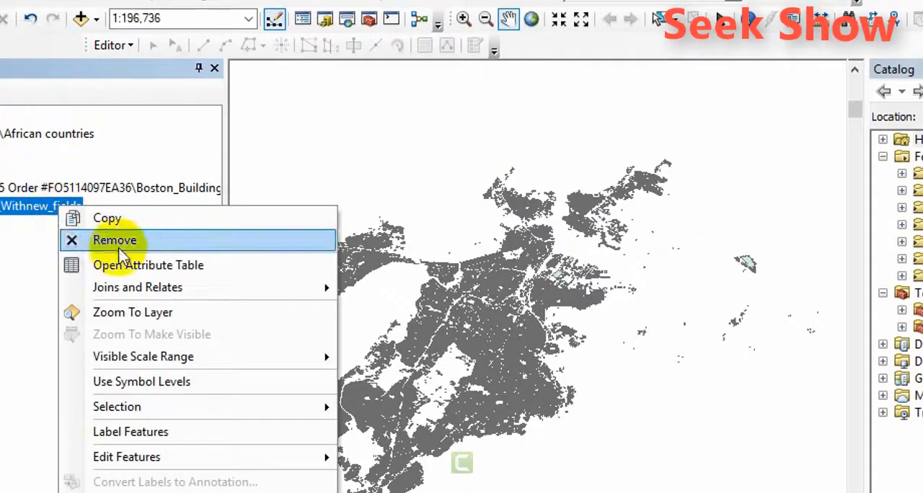
{"action": "left_click", "coordinate": [122, 266]}
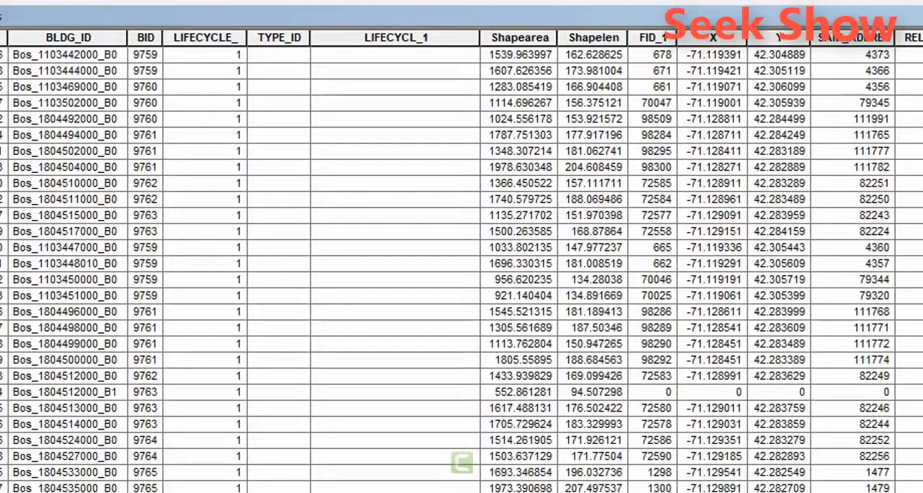
{"action": "scroll", "coordinate": [461, 261], "scroll_direction": "right", "scroll_amount": 10}
{"action": "scroll", "coordinate": [462, 261], "scroll_direction": "right", "scroll_amount": 6}
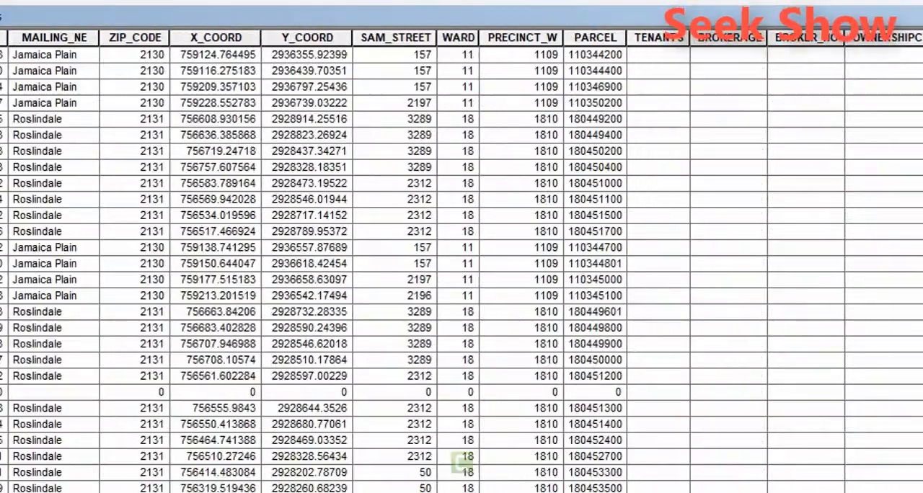
{"action": "scroll", "coordinate": [461, 463], "scroll_direction": "left", "scroll_amount": 15}
{"action": "scroll", "coordinate": [460, 463], "scroll_direction": "right", "scroll_amount": 15}
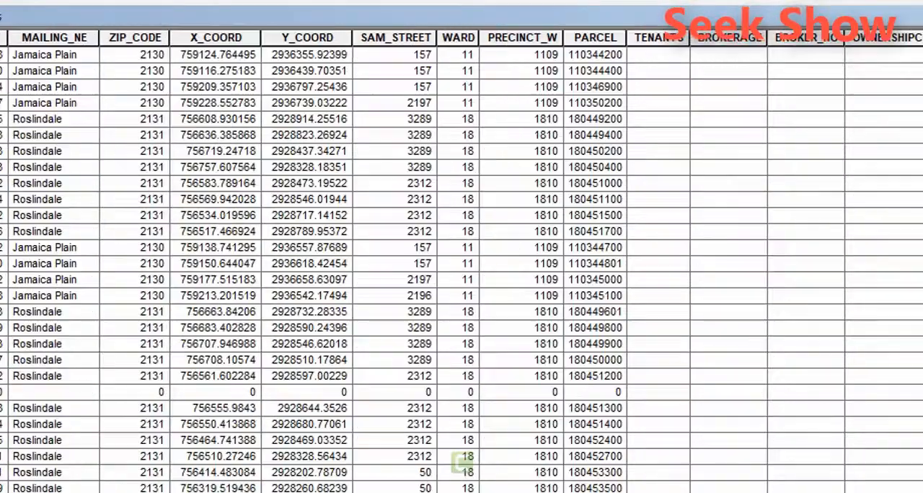
{"action": "scroll", "coordinate": [461, 463], "scroll_direction": "left", "scroll_amount": 15}
{"action": "scroll", "coordinate": [461, 463], "scroll_direction": "right", "scroll_amount": 15}
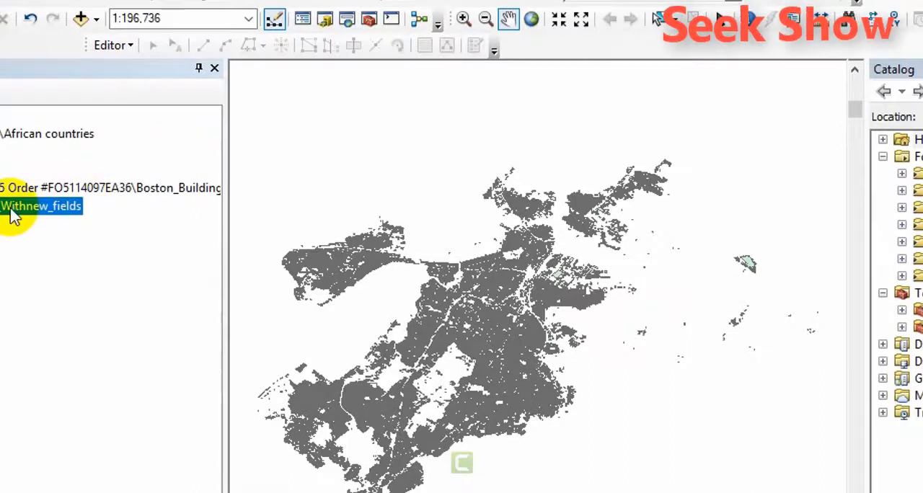
In the layer's field settings, turn off PARCEL, TENANTS, BROKERAGE, BROKER_NO, OWNERSHIPC, OWNER_NAME, OWNER_NO and NOTES.
{"action": "right_click", "coordinate": [11, 208]}
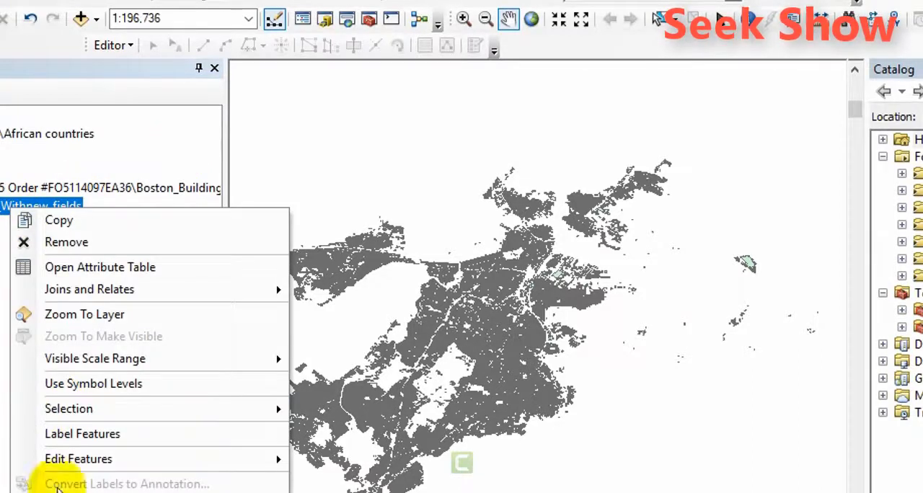
{"action": "left_click", "coordinate": [59, 492]}
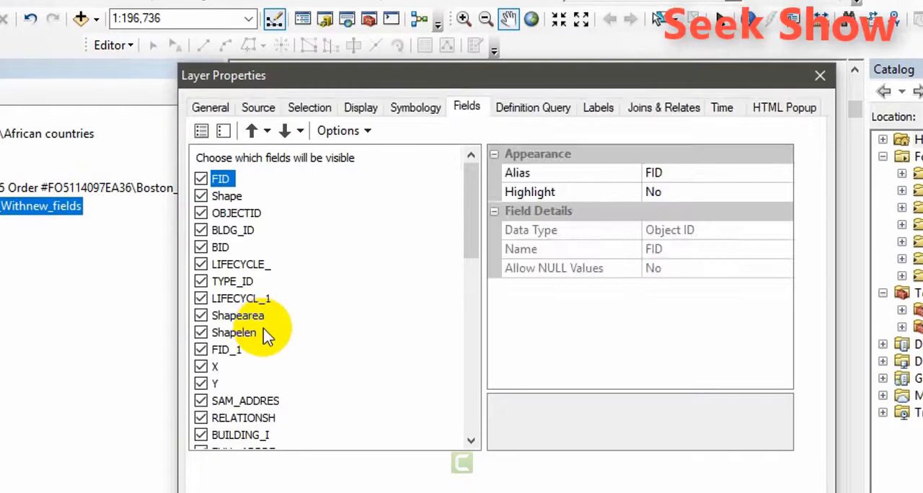
{"action": "left_click_drag", "start_coordinate": [469, 193], "coordinate": [466, 413]}
{"action": "left_click", "coordinate": [199, 436]}
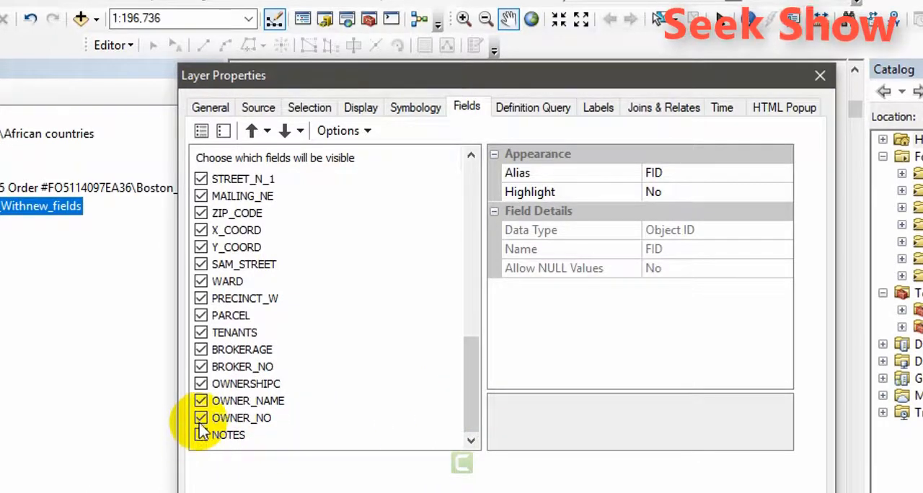
{"action": "left_click", "coordinate": [201, 419]}
{"action": "left_click", "coordinate": [201, 402]}
{"action": "left_click", "coordinate": [201, 385]}
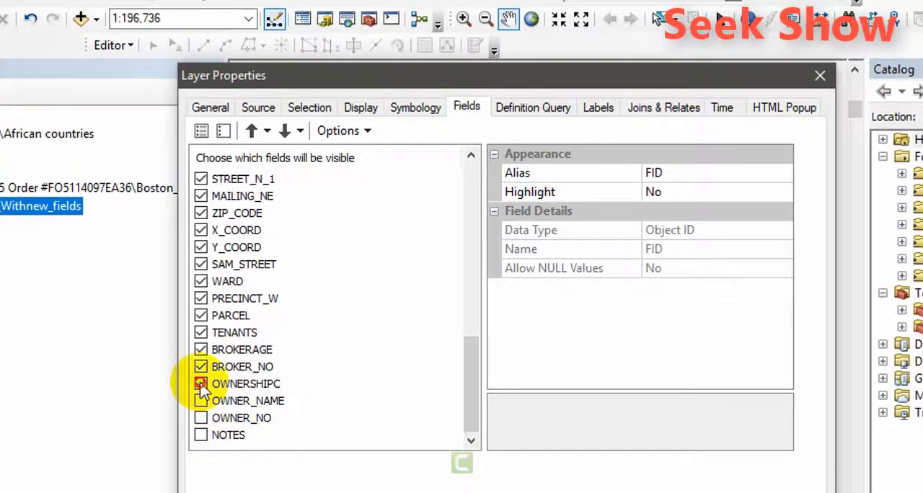
{"action": "left_click", "coordinate": [201, 367]}
{"action": "left_click", "coordinate": [201, 350]}
{"action": "left_click", "coordinate": [200, 333]}
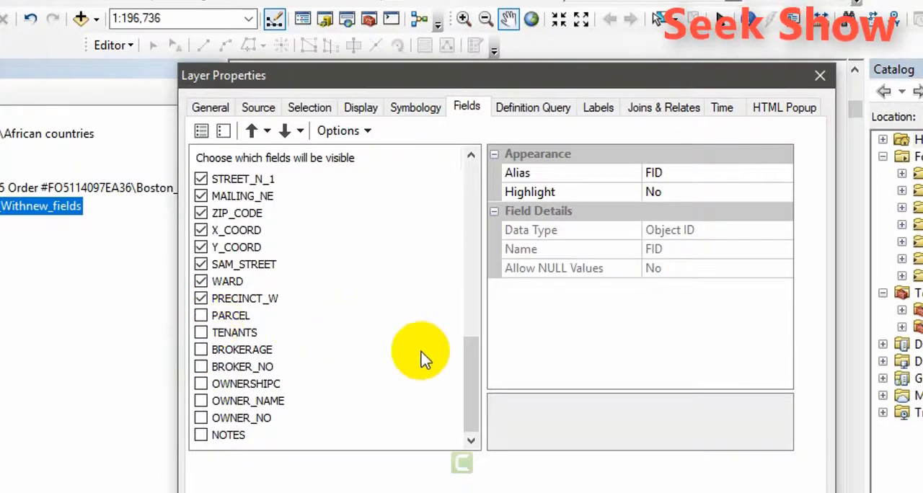
Turn off the visibility of the PRECINCT_W, X_COORD and Y_COORD fields.
{"action": "left_click_drag", "start_coordinate": [476, 391], "coordinate": [485, 361]}
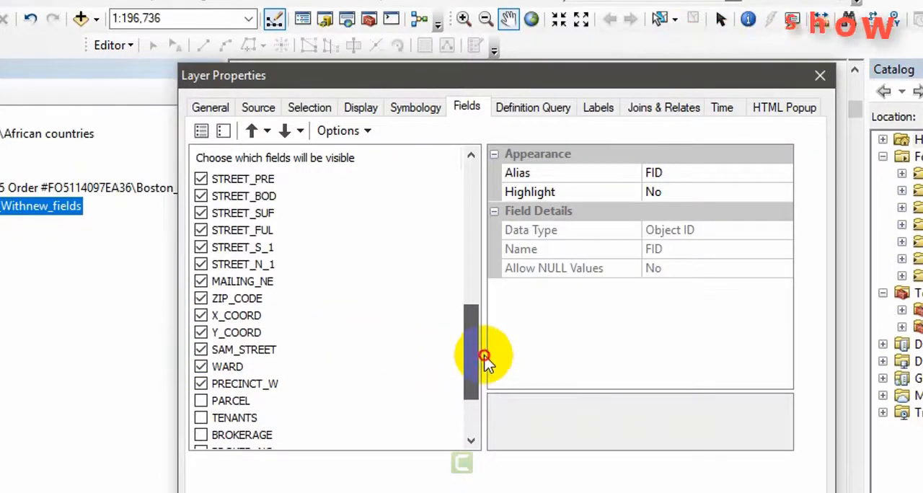
{"action": "left_click", "coordinate": [201, 384]}
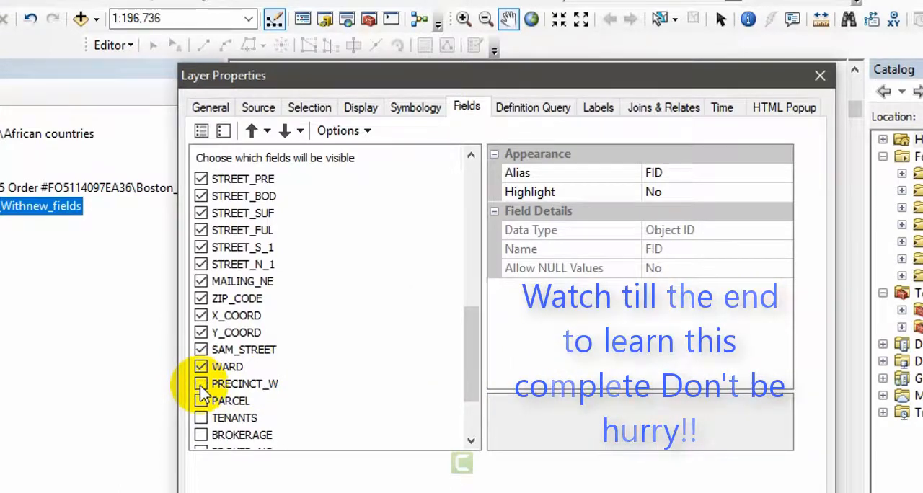
{"action": "left_click", "coordinate": [200, 315]}
{"action": "left_click", "coordinate": [201, 333]}
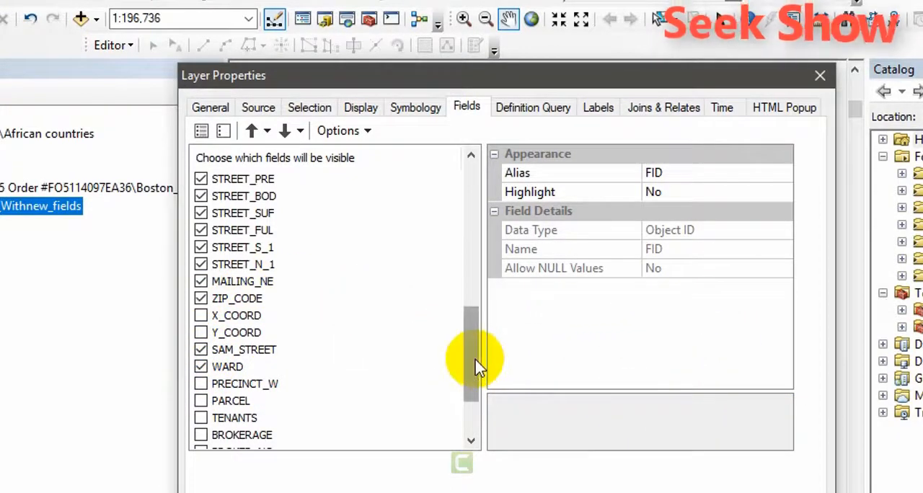
Turn off the FULL_STREE field and all street fields from STREET_ID through STREET_N_1.
{"action": "left_click_drag", "start_coordinate": [476, 366], "coordinate": [471, 330]}
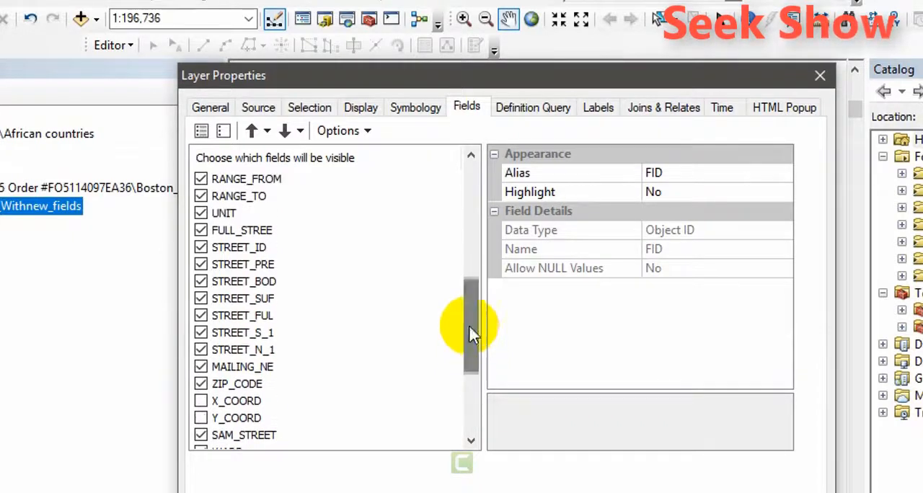
{"action": "left_click", "coordinate": [199, 232]}
{"action": "left_click", "coordinate": [201, 247]}
{"action": "left_click", "coordinate": [201, 265]}
{"action": "left_click", "coordinate": [200, 282]}
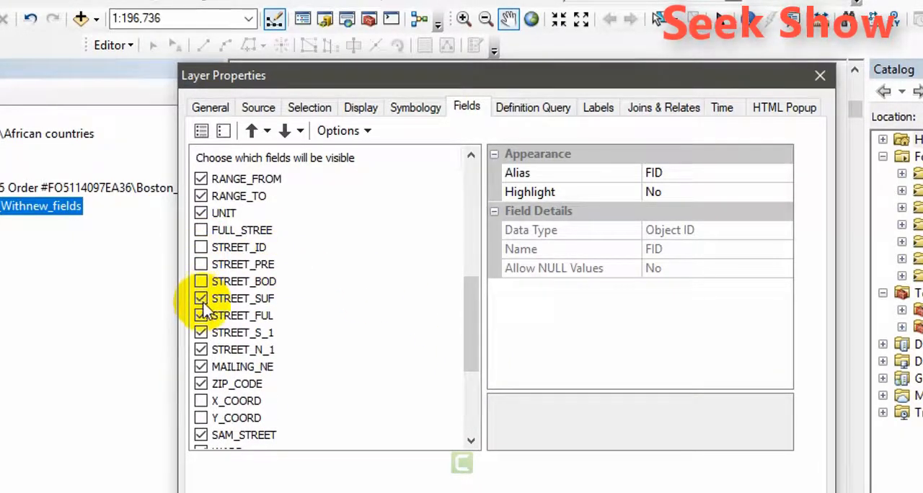
{"action": "left_click", "coordinate": [200, 299]}
{"action": "left_click", "coordinate": [200, 315]}
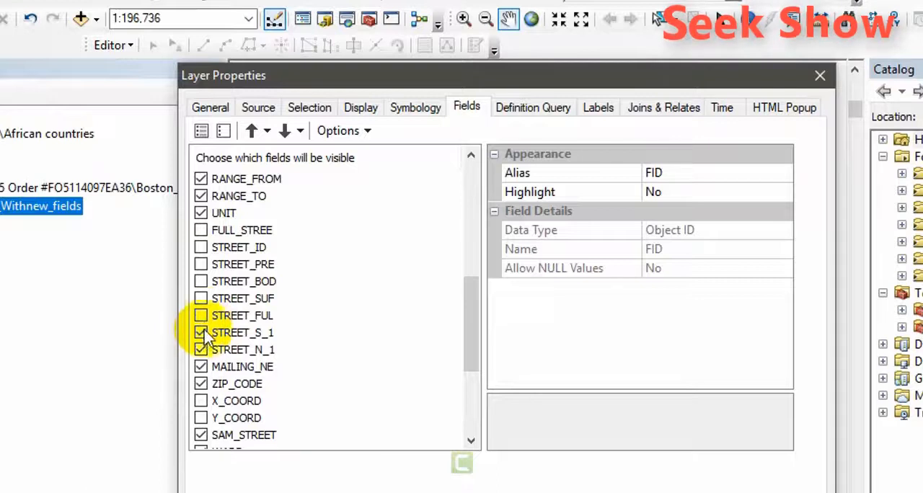
{"action": "left_click", "coordinate": [201, 332]}
{"action": "left_click", "coordinate": [201, 349]}
Turn off the Shapearea, Shapelen, FID_1 and TYPE_ID fields and apply the layer's field settings.
{"action": "left_click_drag", "start_coordinate": [469, 353], "coordinate": [470, 267]}
{"action": "left_click", "coordinate": [202, 231]}
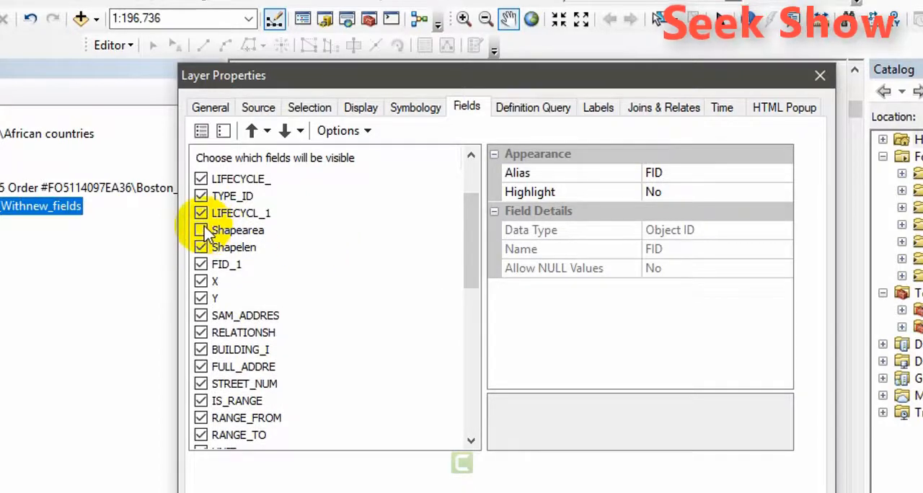
{"action": "left_click", "coordinate": [201, 248]}
{"action": "left_click_drag", "start_coordinate": [470, 264], "coordinate": [472, 225]}
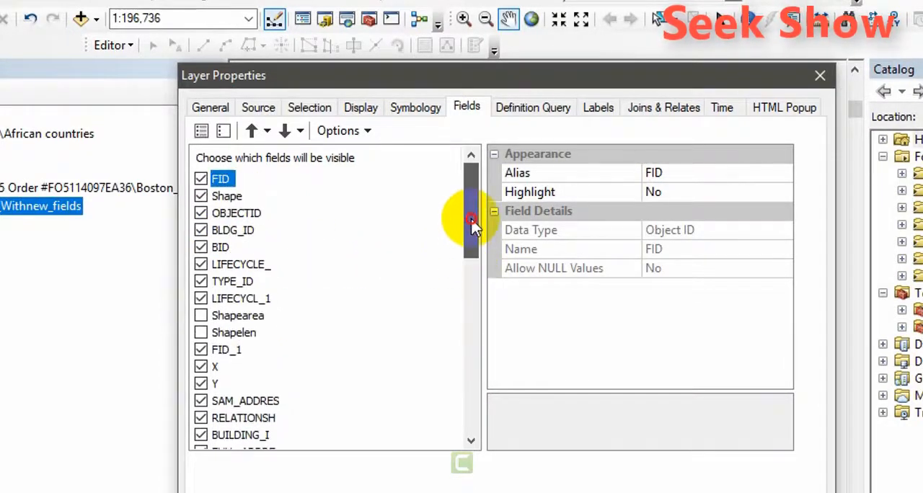
{"action": "left_click", "coordinate": [200, 350]}
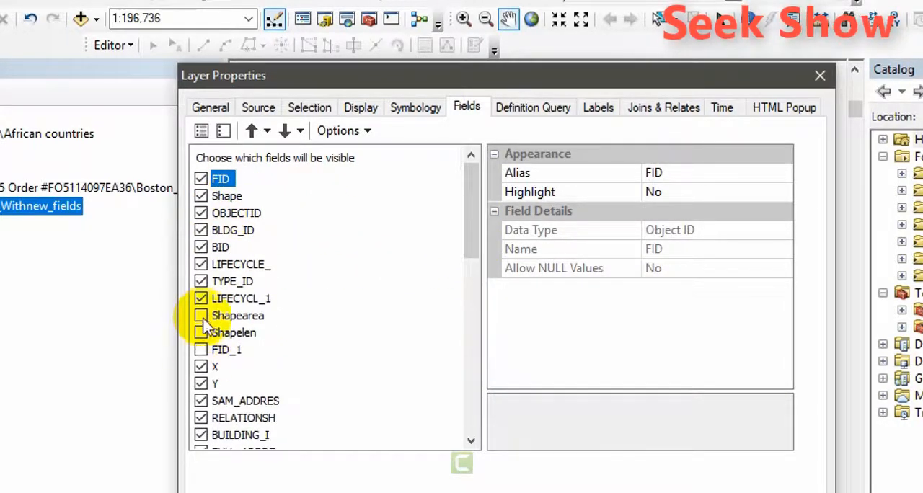
{"action": "left_click", "coordinate": [200, 282]}
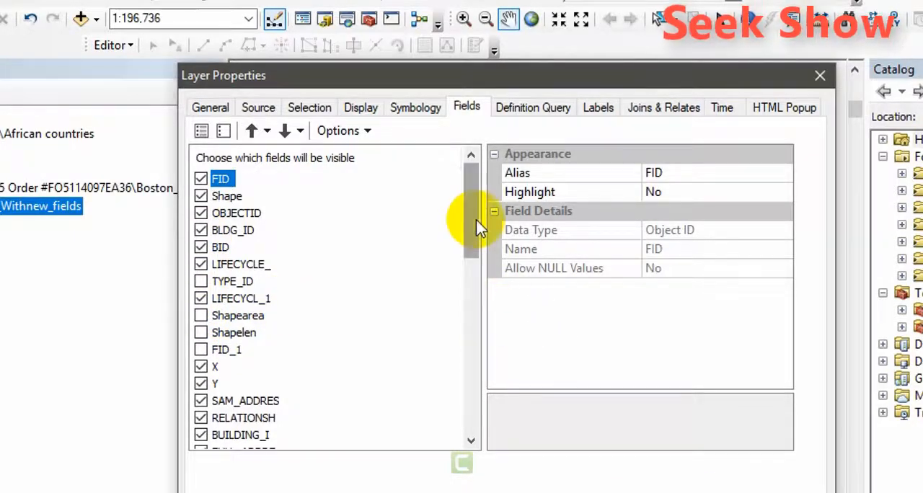
{"action": "left_click_drag", "start_coordinate": [474, 171], "coordinate": [478, 383]}
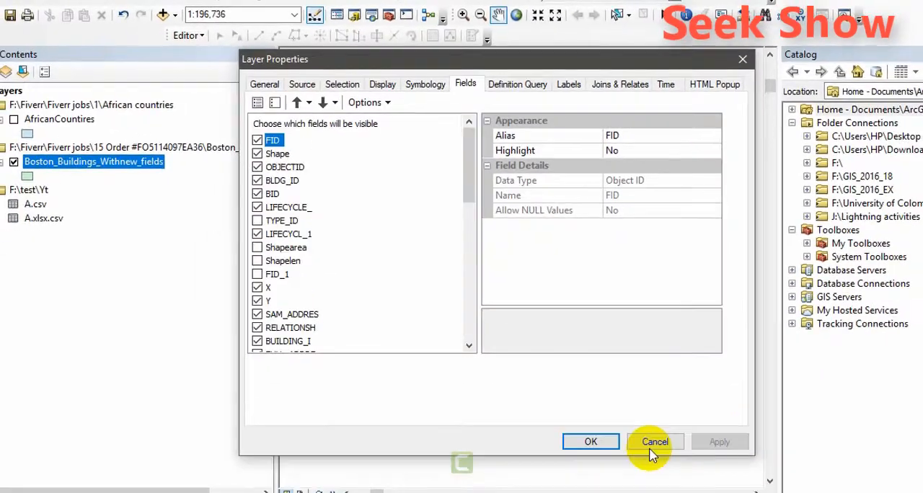
{"action": "left_click", "coordinate": [596, 442]}
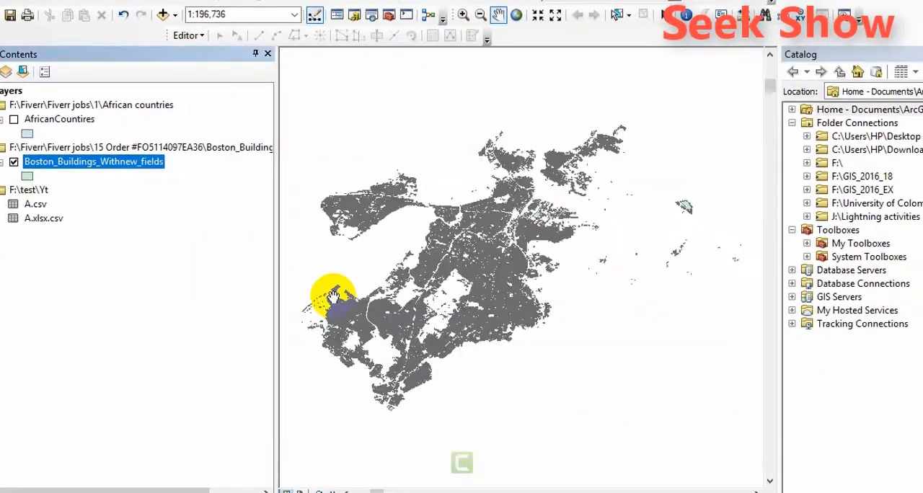
Open the Boston_Buildings_Withnew_fields attribute table, check which columns remain across its width, and close it.
{"action": "right_click", "coordinate": [134, 163]}
{"action": "left_click", "coordinate": [170, 207]}
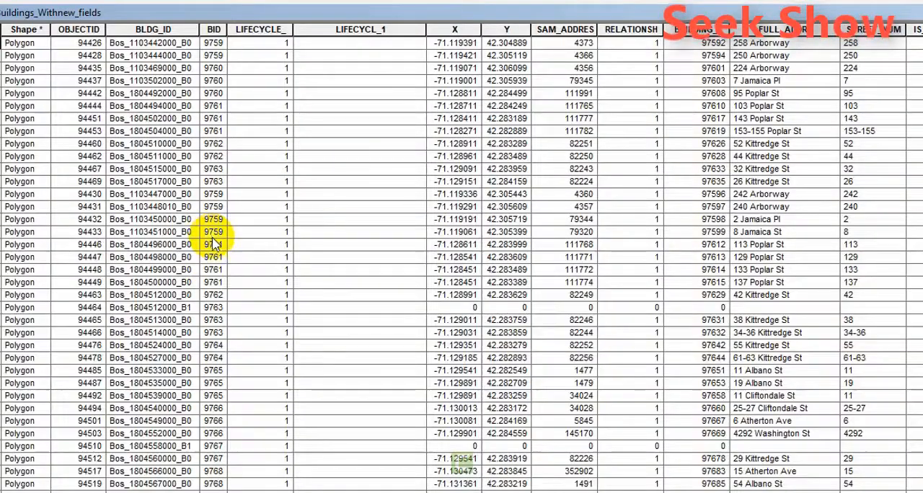
{"action": "scroll", "coordinate": [462, 253], "scroll_direction": "right", "scroll_amount": 7}
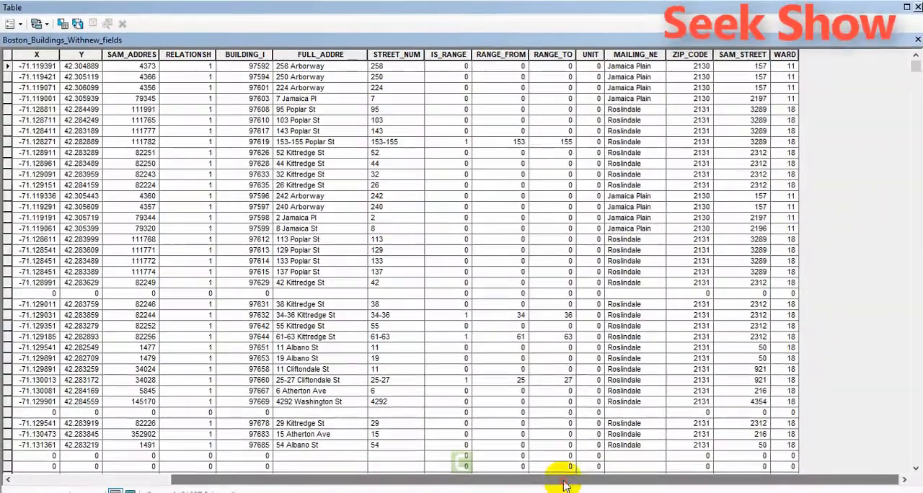
{"action": "left_click_drag", "start_coordinate": [556, 481], "coordinate": [361, 462]}
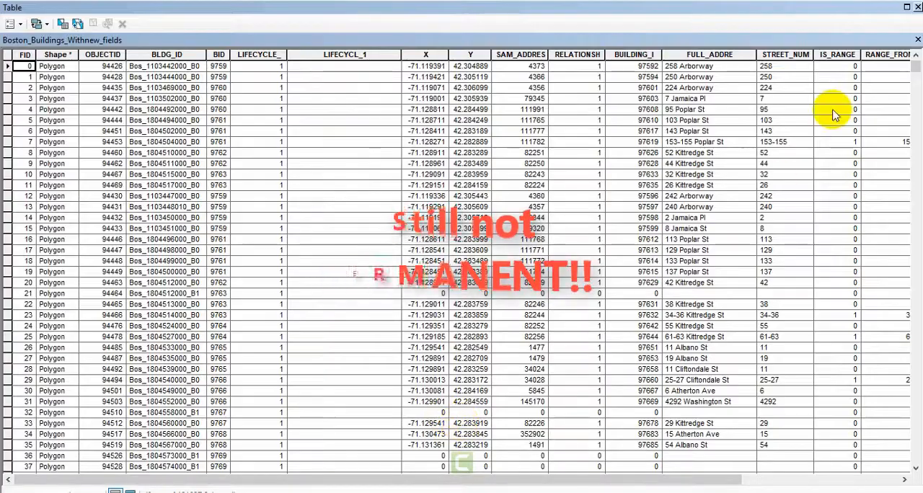
{"action": "left_click", "coordinate": [918, 7]}
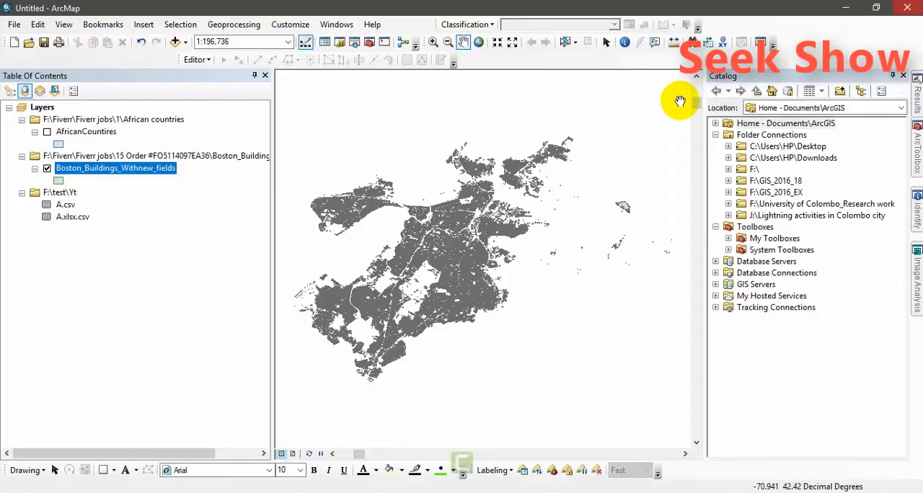
{"action": "right_click", "coordinate": [151, 169]}
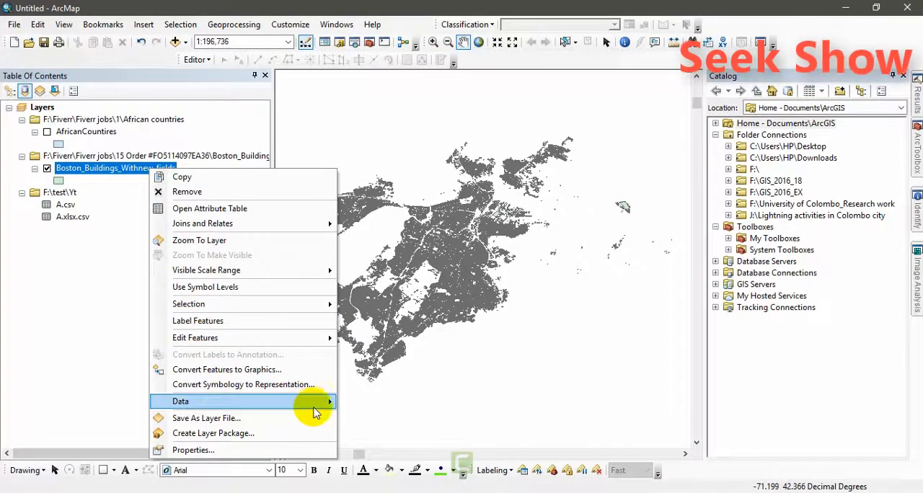
{"action": "mouse_move", "coordinate": [321, 404]}
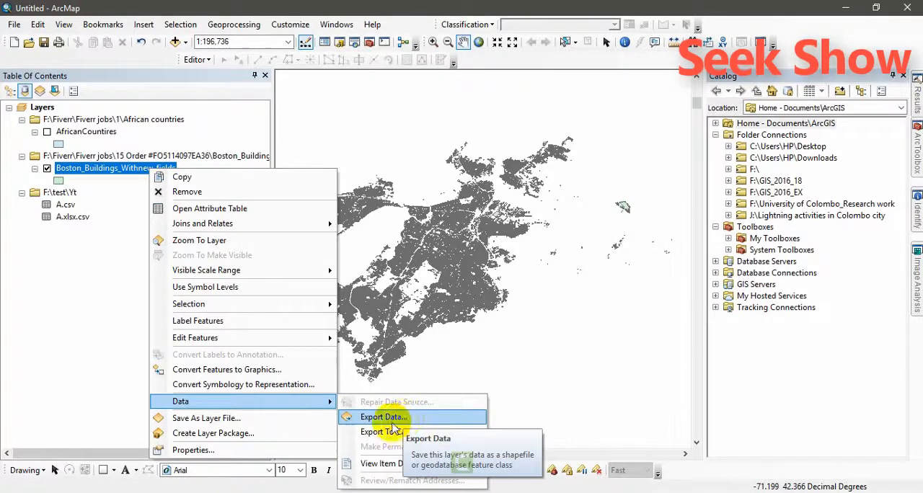
{"action": "left_click", "coordinate": [185, 79]}
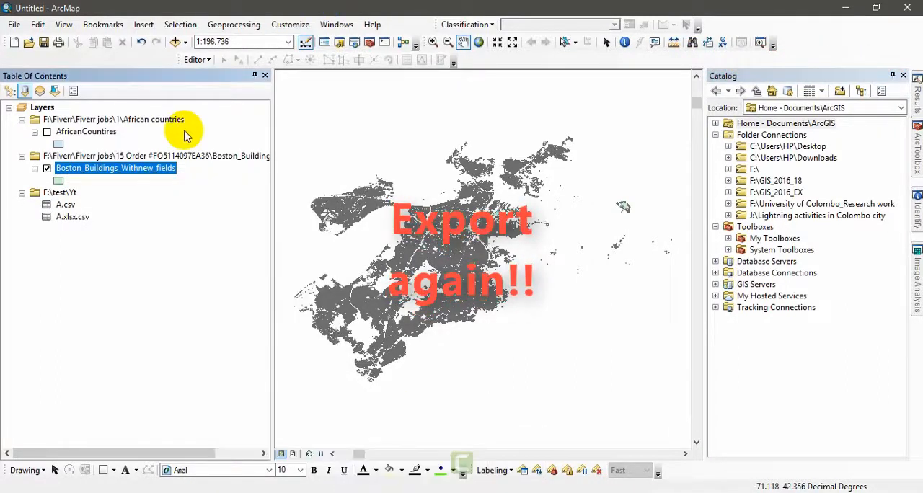
Review the field visibility settings of Boston_Buildings_Withnew_fields from FID through NOTES and close the layer properties.
{"action": "right_click", "coordinate": [160, 171]}
{"action": "left_click", "coordinate": [224, 451]}
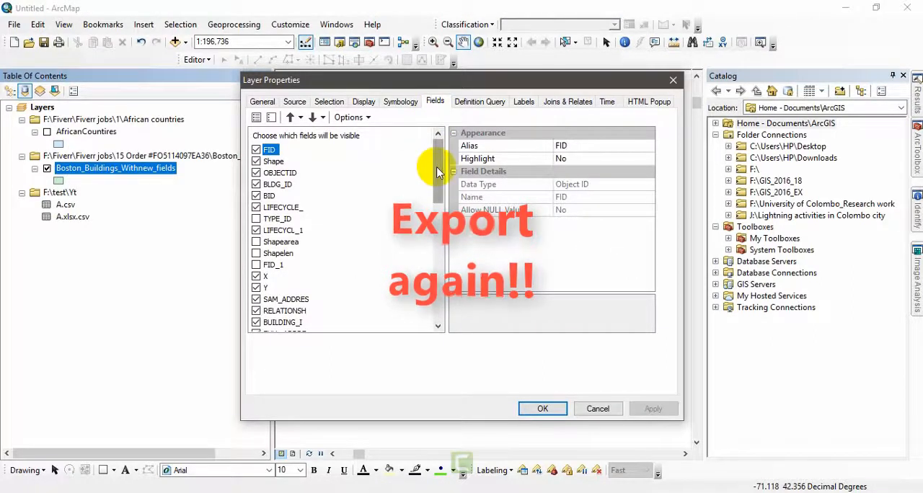
{"action": "left_click_drag", "start_coordinate": [436, 167], "coordinate": [431, 283]}
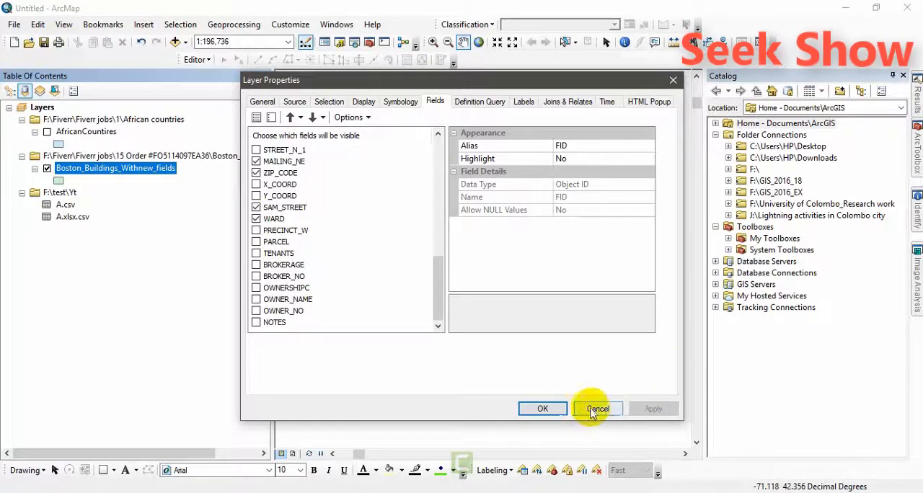
{"action": "left_click", "coordinate": [522, 409]}
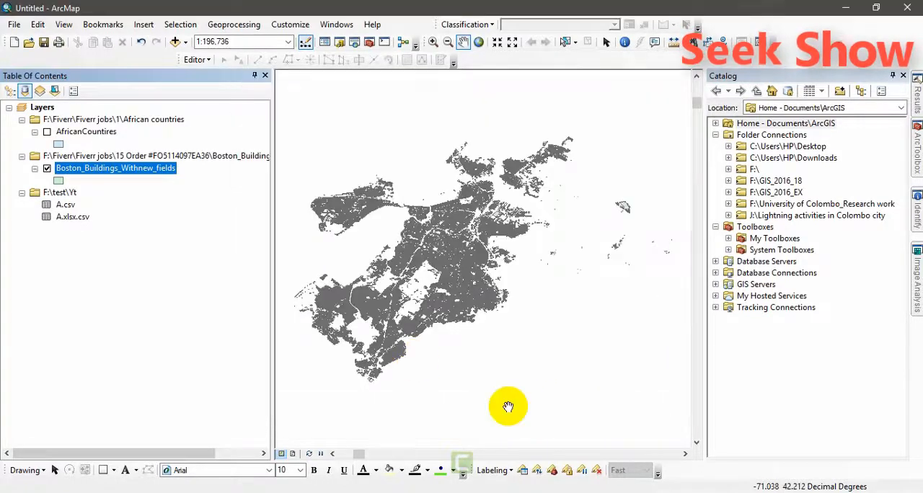
Export all features of Boston_Buildings_Withnew_fields to the shapefile F:\test\Yt\Export_Output.shp using the layer's source coordinate system, and add it to the map.
{"action": "right_click", "coordinate": [168, 171]}
{"action": "mouse_move", "coordinate": [350, 398]}
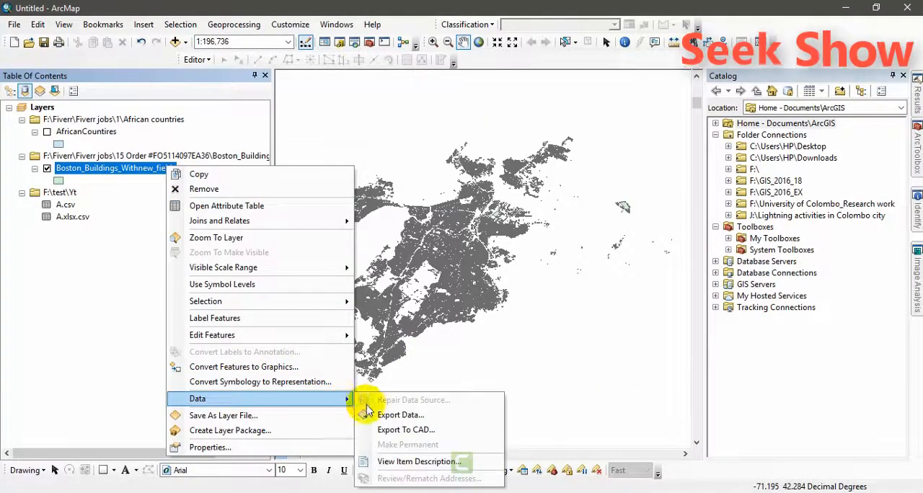
{"action": "left_click", "coordinate": [400, 417]}
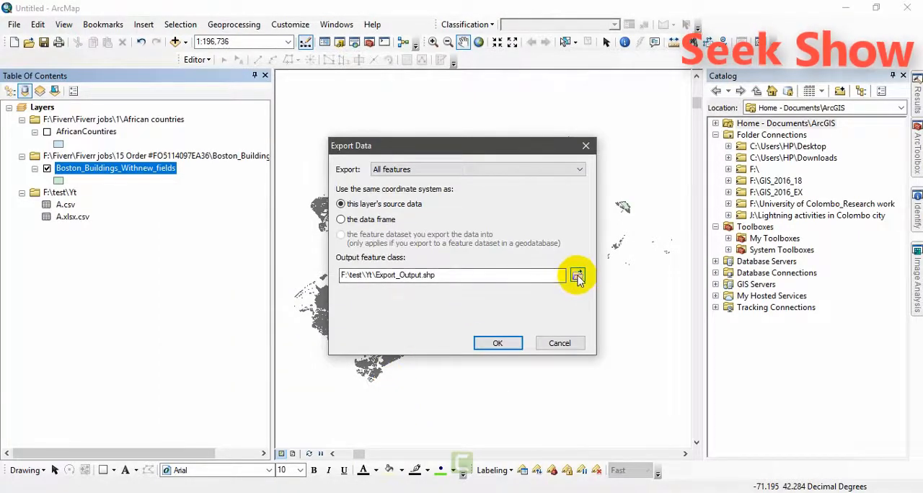
{"action": "left_click", "coordinate": [578, 275]}
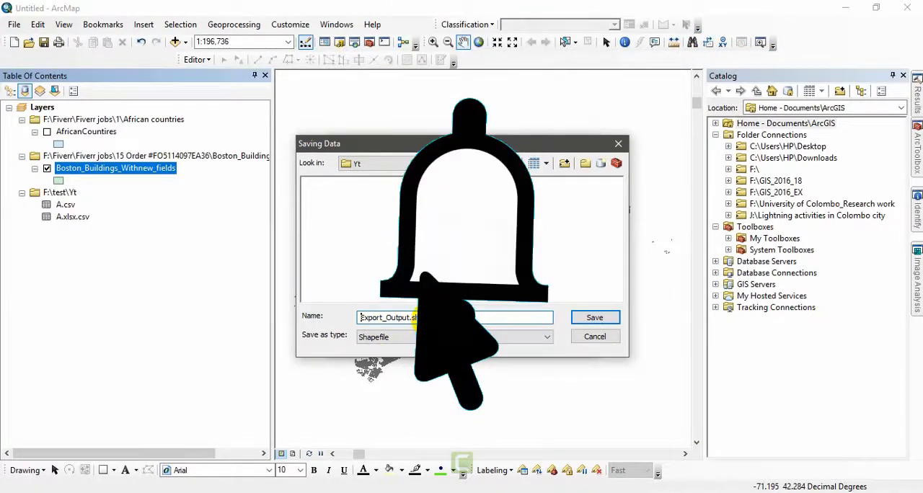
{"action": "left_click", "coordinate": [599, 318]}
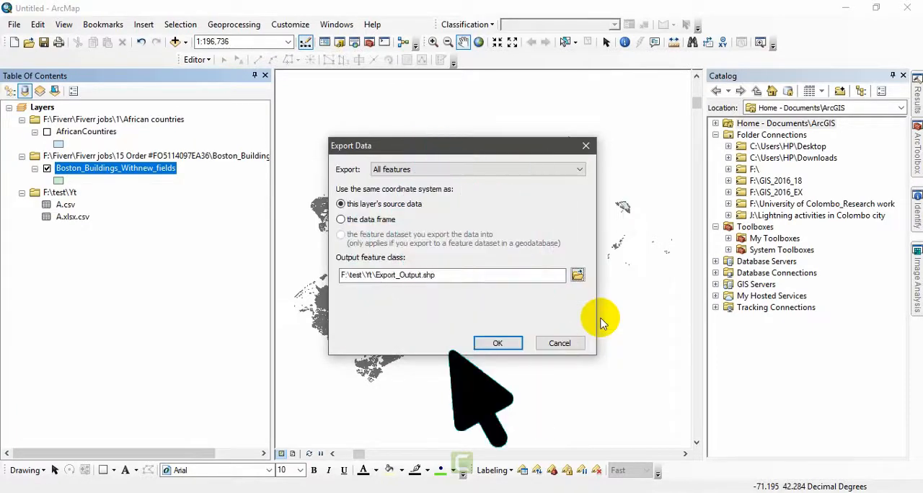
{"action": "left_click", "coordinate": [503, 345]}
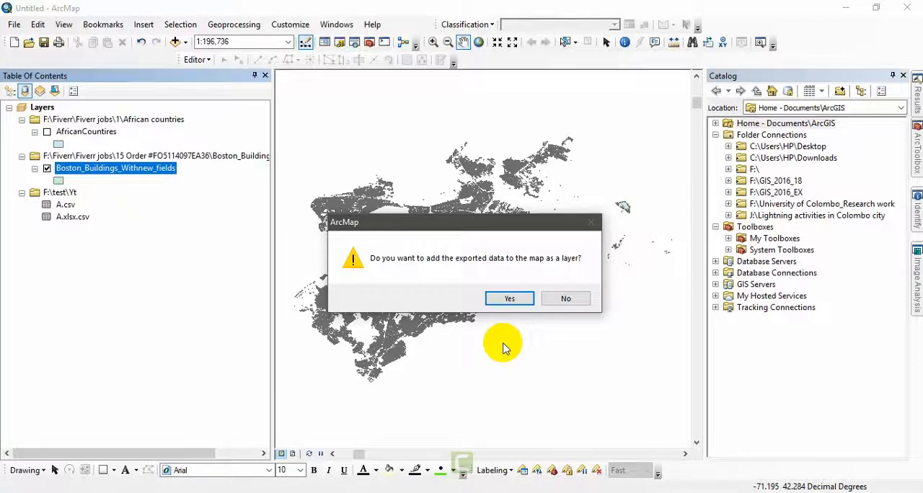
{"action": "left_click", "coordinate": [510, 299]}
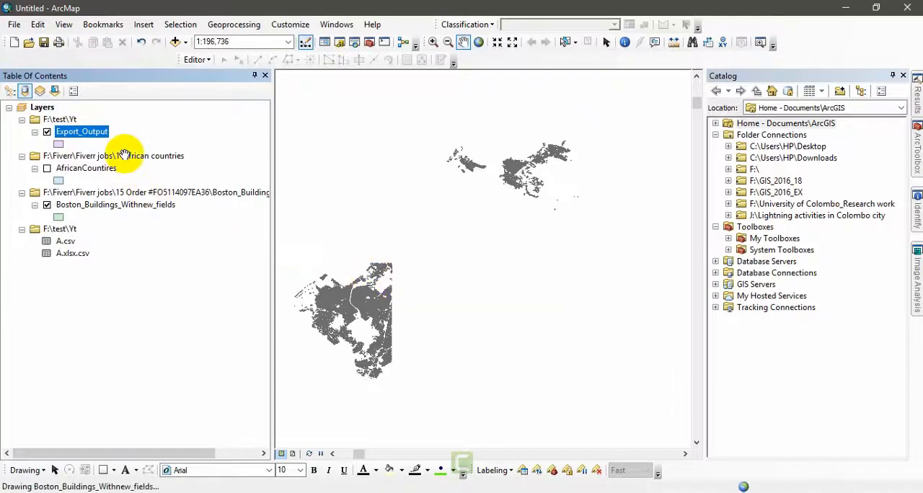
Turn off the display of the Boston_Buildings_Withnew_fields layer, leaving Export_Output switched on.
{"action": "left_click", "coordinate": [47, 206]}
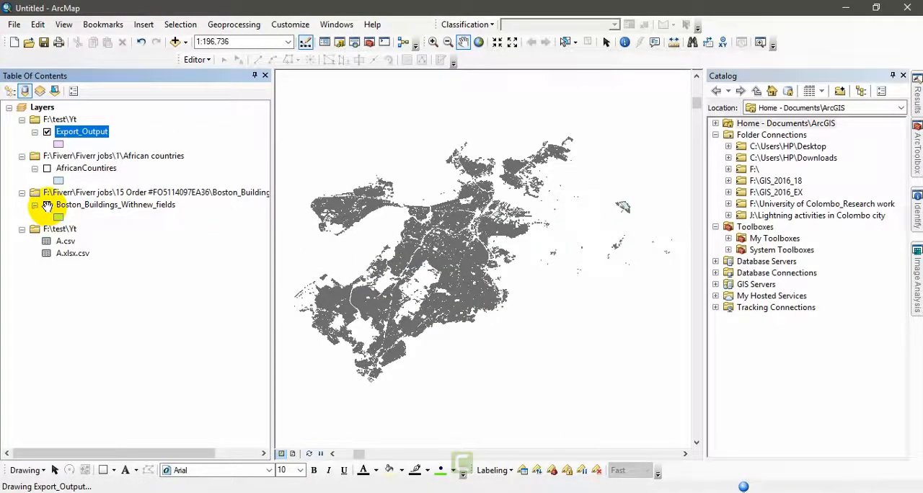
{"action": "left_click", "coordinate": [47, 205]}
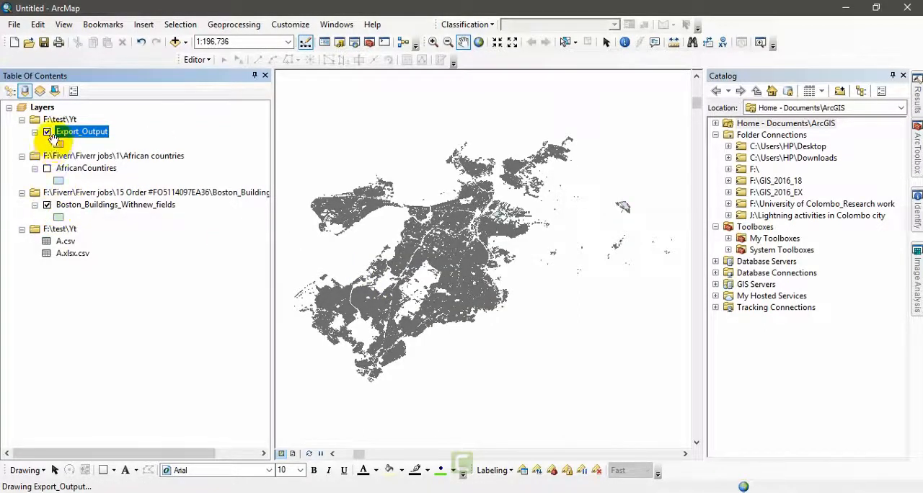
{"action": "left_click", "coordinate": [47, 205]}
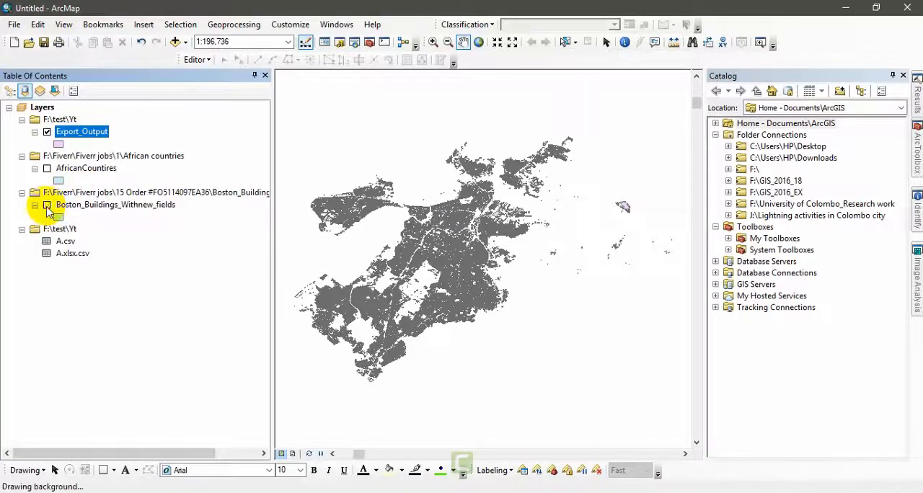
Open the Export_Output attribute table, check which fields were exported across its width, and close it.
{"action": "right_click", "coordinate": [83, 132]}
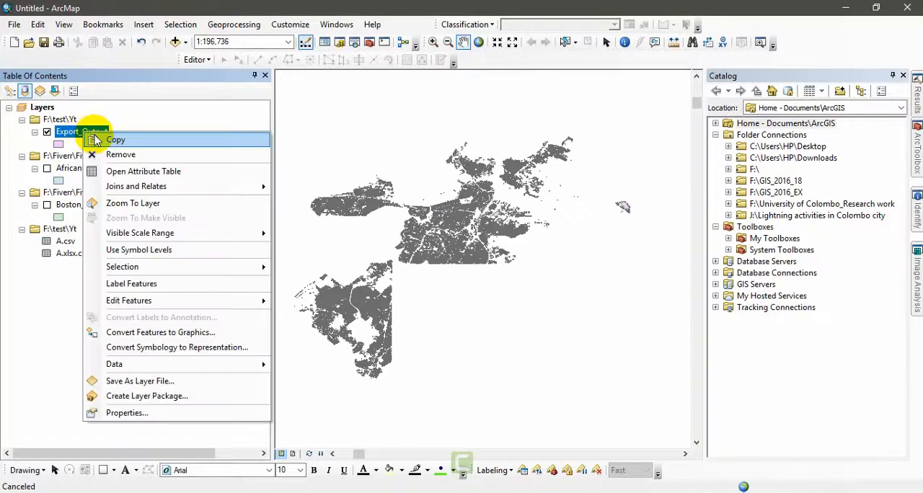
{"action": "left_click", "coordinate": [116, 172]}
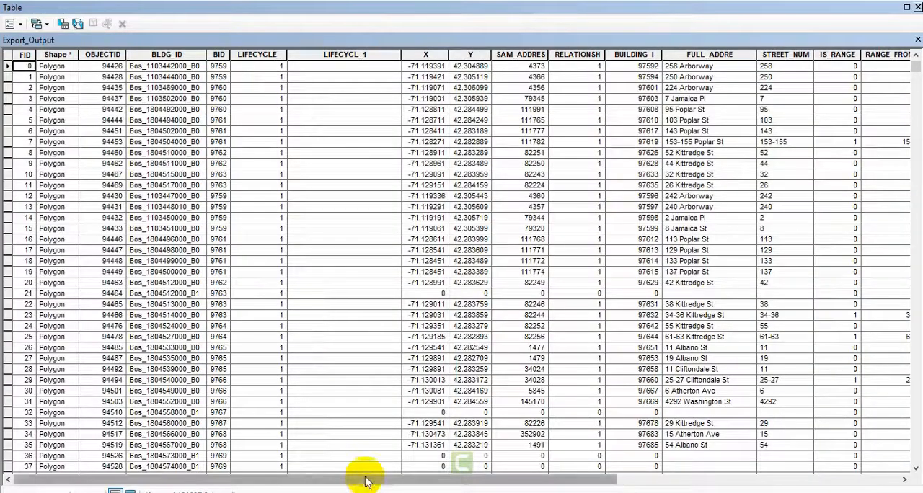
{"action": "left_click_drag", "start_coordinate": [366, 482], "coordinate": [598, 481]}
{"action": "left_click", "coordinate": [918, 6]}
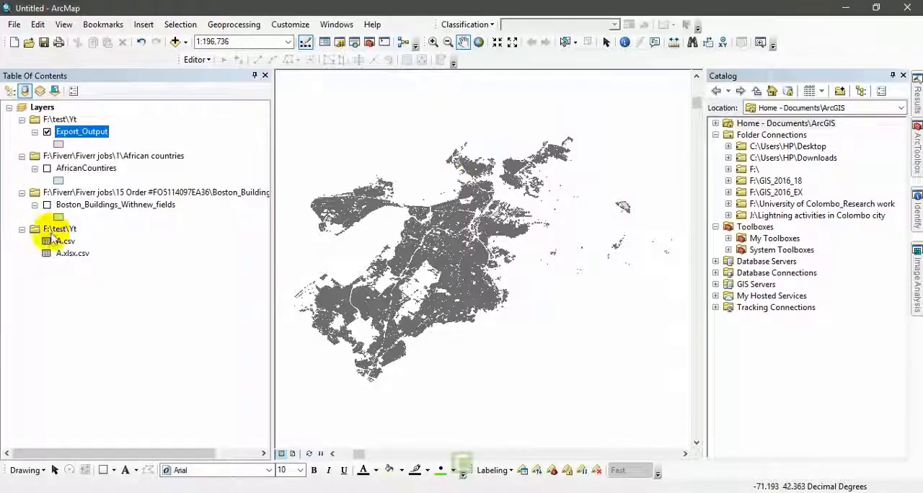
Open the attribute table of the original Boston_Buildings_Withnew_fields layer to compare its columns with the export, and close it.
{"action": "right_click", "coordinate": [96, 208]}
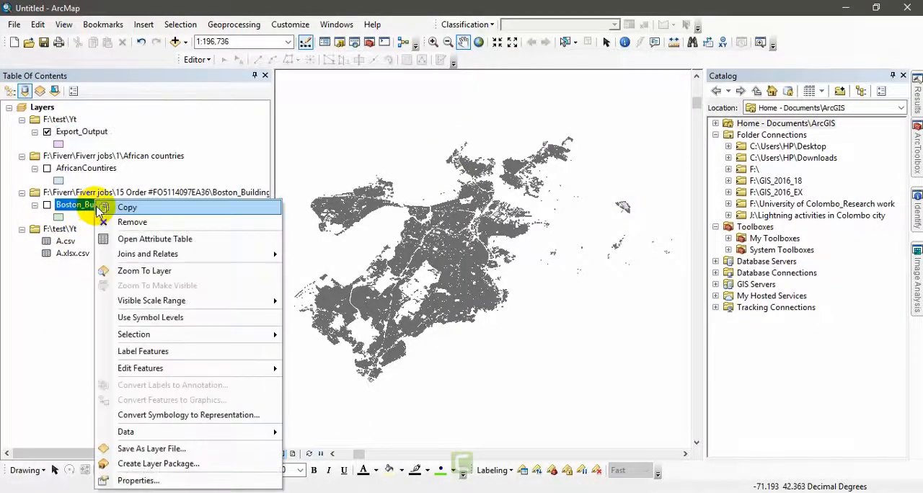
{"action": "left_click", "coordinate": [148, 239]}
{"action": "mouse_move", "coordinate": [320, 482]}
{"action": "left_mouse_down"}
{"action": "mouse_move", "coordinate": [618, 488]}
{"action": "mouse_move", "coordinate": [330, 481]}
{"action": "left_mouse_up"}
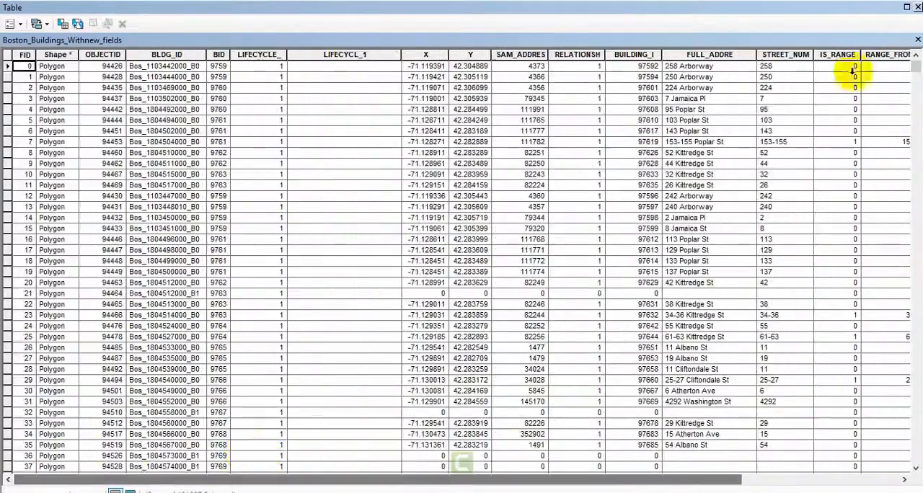
{"action": "left_click", "coordinate": [916, 7]}
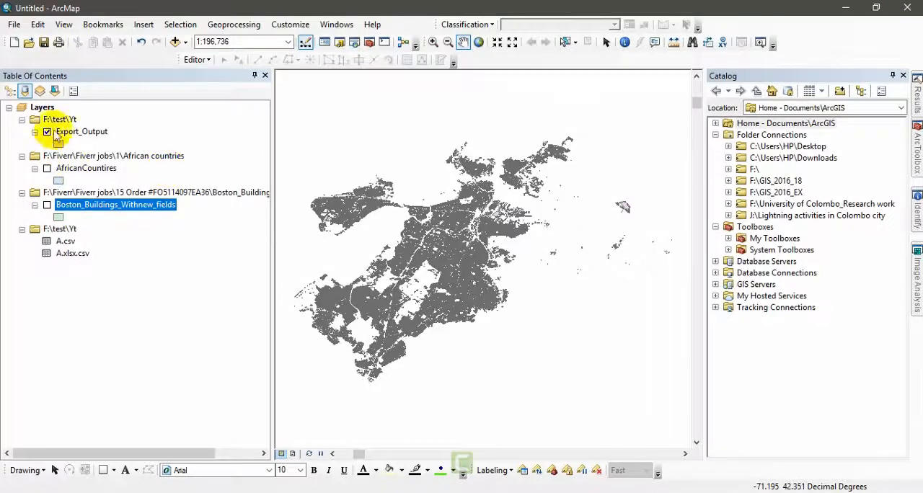
Reopen the Export_Output attribute table, review its columns through to the last field, and close it.
{"action": "right_click", "coordinate": [87, 139]}
{"action": "left_click", "coordinate": [121, 173]}
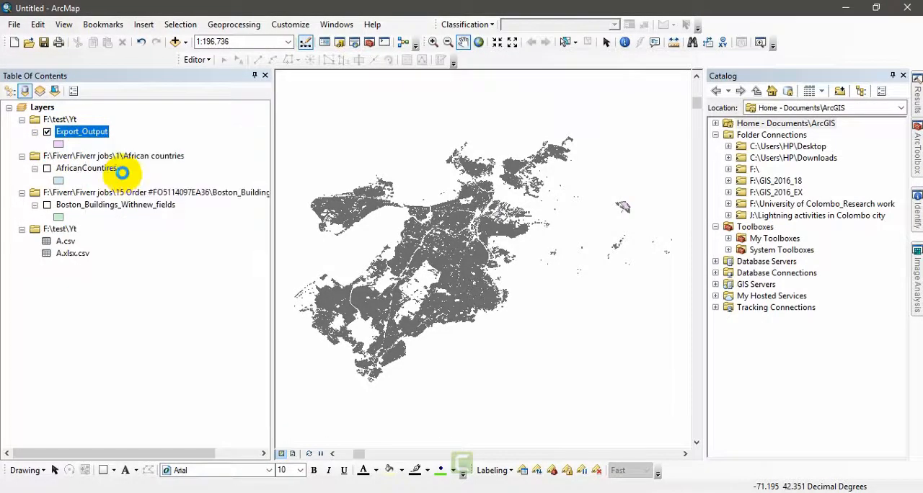
{"action": "left_click_drag", "start_coordinate": [320, 480], "coordinate": [652, 478]}
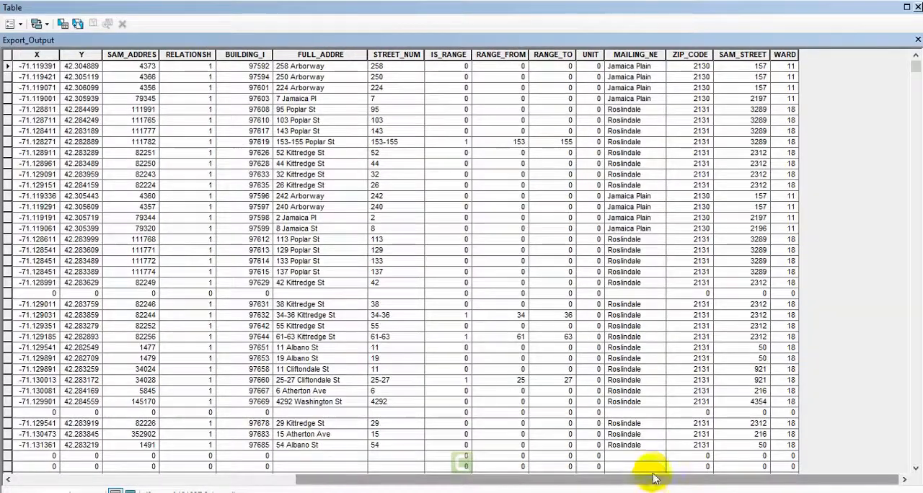
{"action": "left_click", "coordinate": [917, 8]}
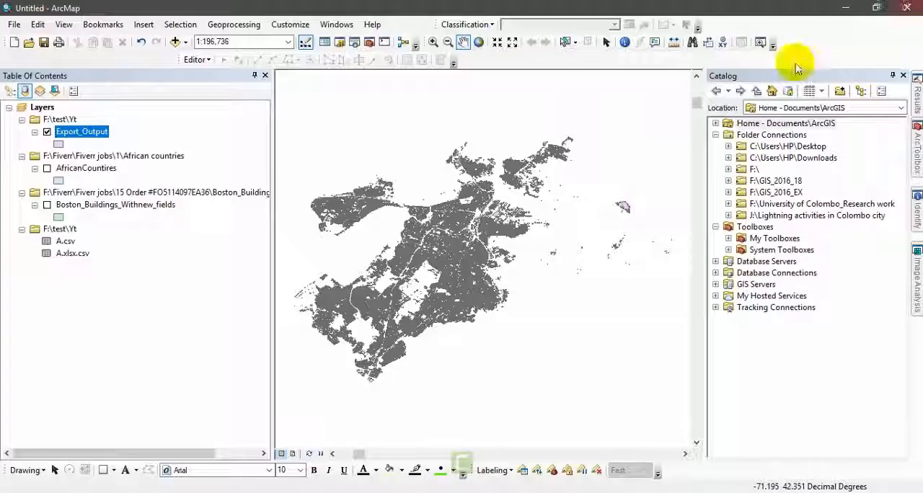